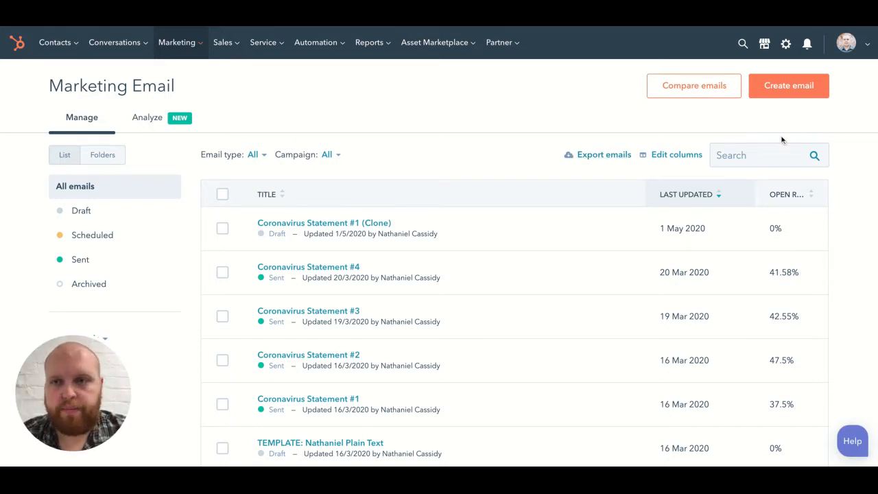
# - Create a new regular marketing email from the basic Promotion template
pyautogui.click(782, 90)
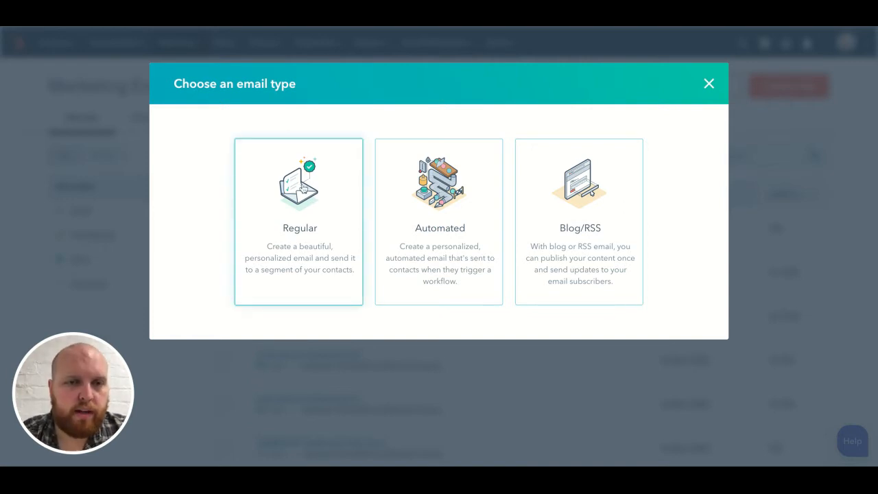
pyautogui.click(303, 189)
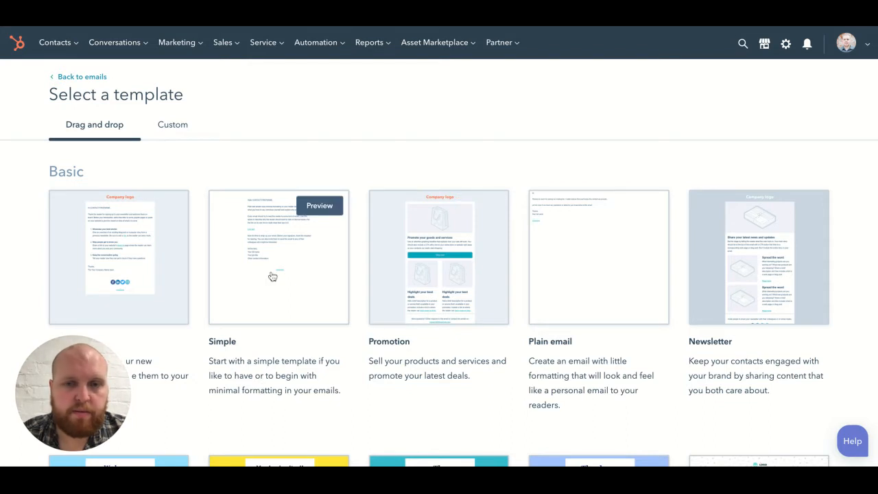
pyautogui.click(466, 277)
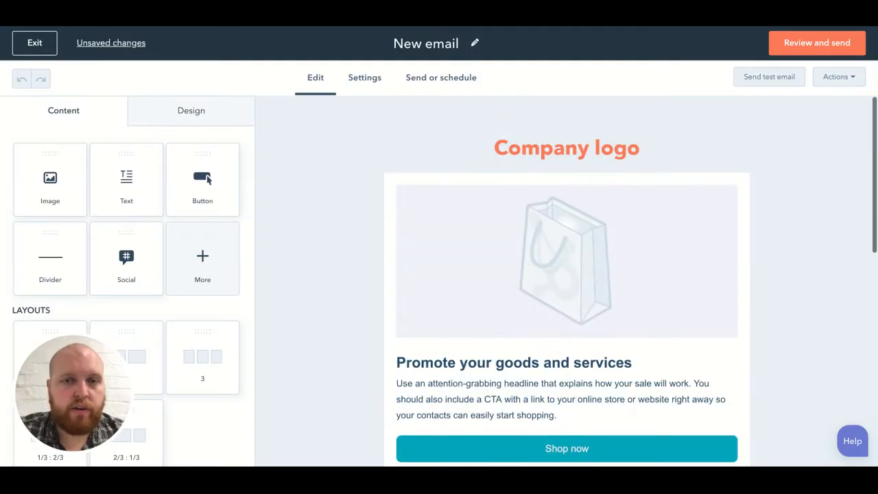
# - Append "test edit" to the end of the paragraph under the "Promote your goods and services" heading
pyautogui.scroll(-2, 511, 266)
pyautogui.scroll(1, 519, 152)
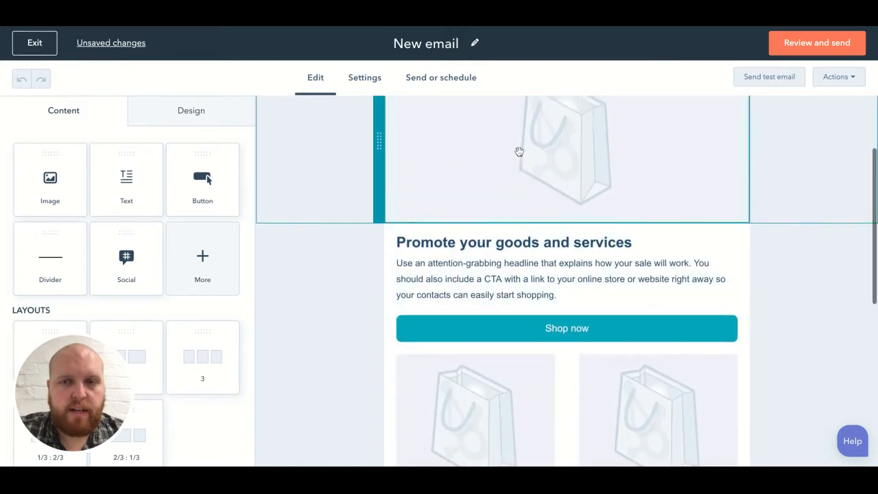
pyautogui.scroll(1, 519, 152)
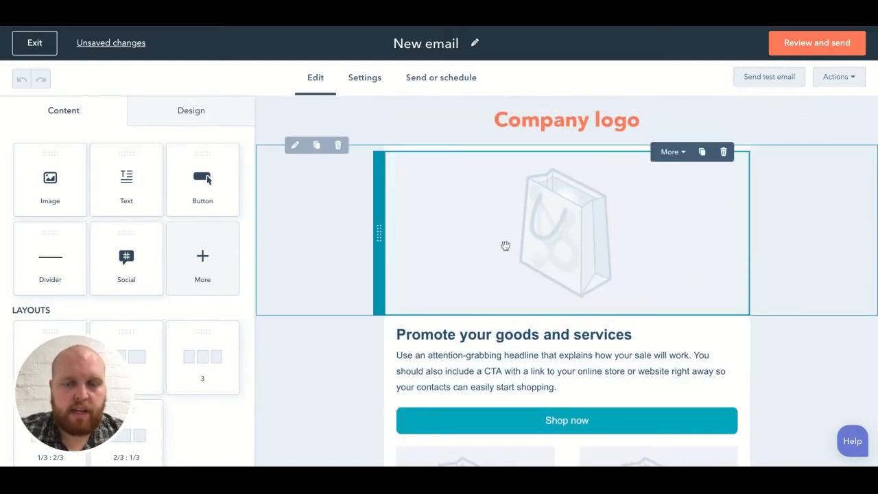
pyautogui.scroll(-2, 623, 313)
pyautogui.scroll(1, 607, 295)
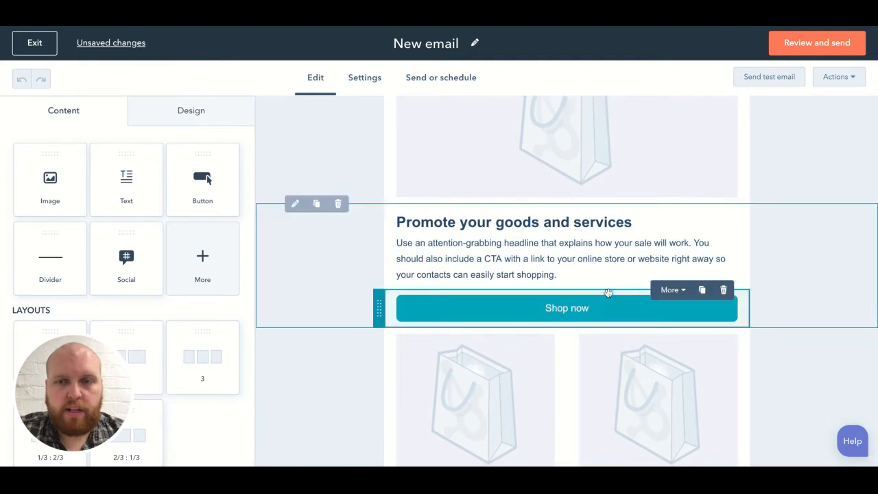
pyautogui.click(600, 272)
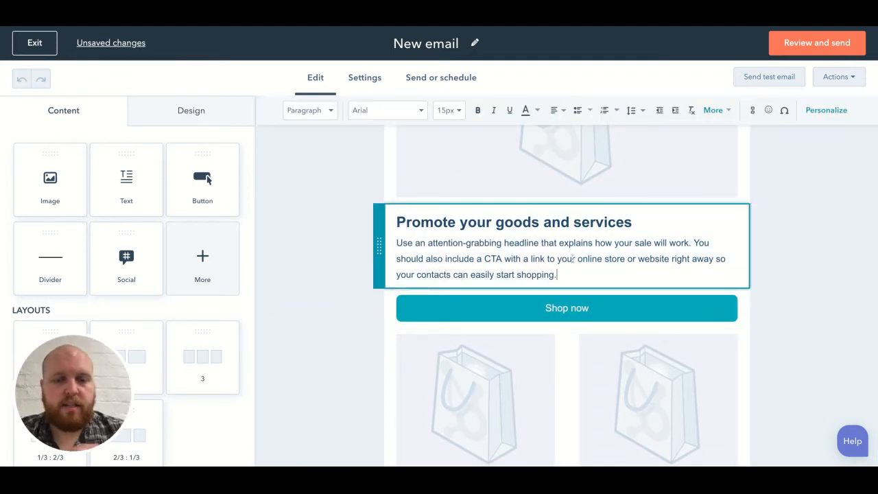
pyautogui.write('test e')
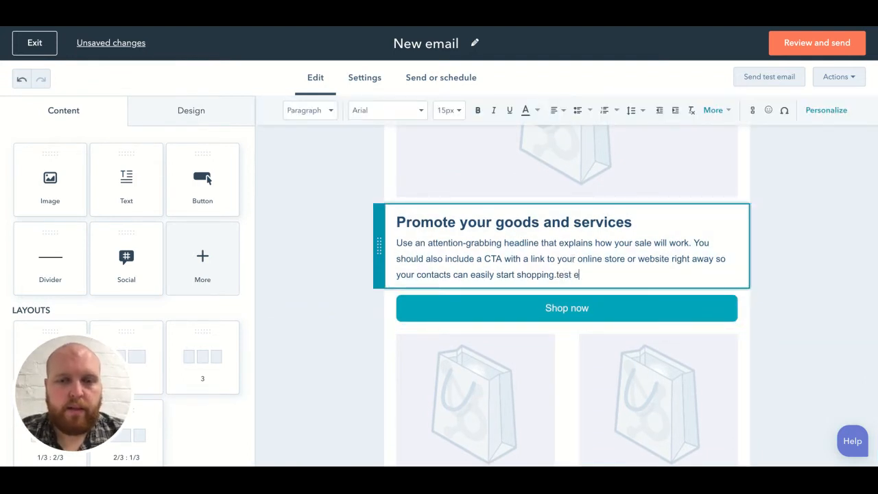
pyautogui.write('dit')
pyautogui.click(330, 265)
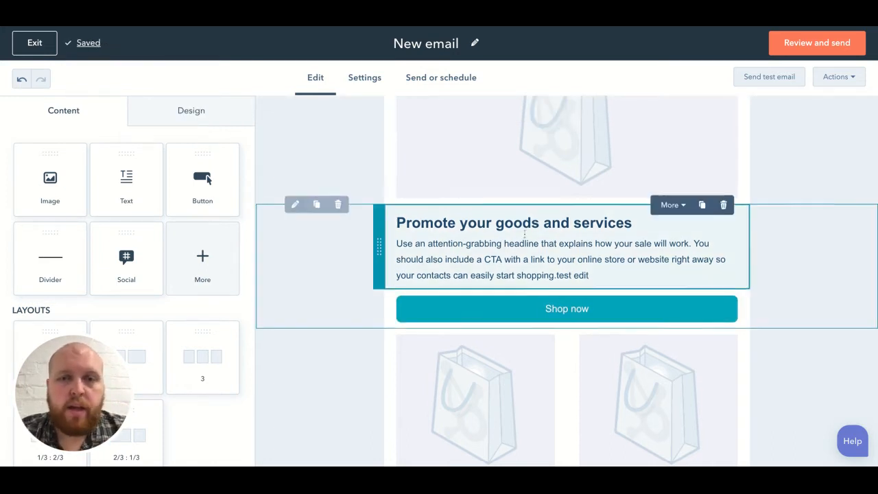
# - Add a button module between the main promotion image and the "Promote your goods and services" text block
pyautogui.scroll(3, 539, 162)
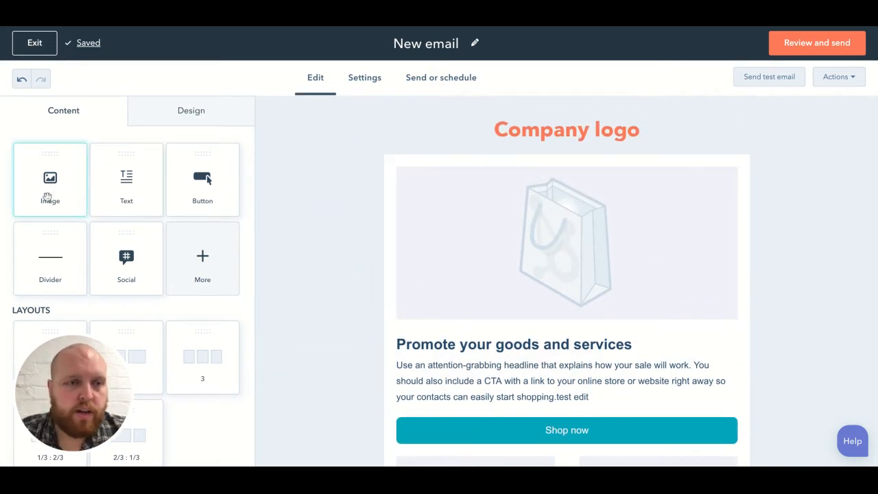
pyautogui.moveTo(125, 180); pyautogui.dragTo(102, 192)
pyautogui.moveTo(177, 193); pyautogui.dragTo(470, 325)
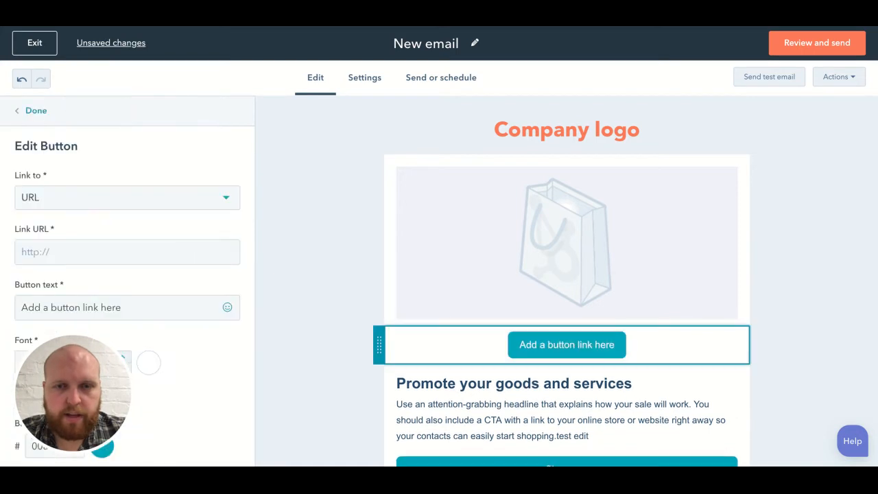
# - Open the "Promote your goods and services" text block for editing to view its text formatting options
pyautogui.scroll(-2, 475, 319)
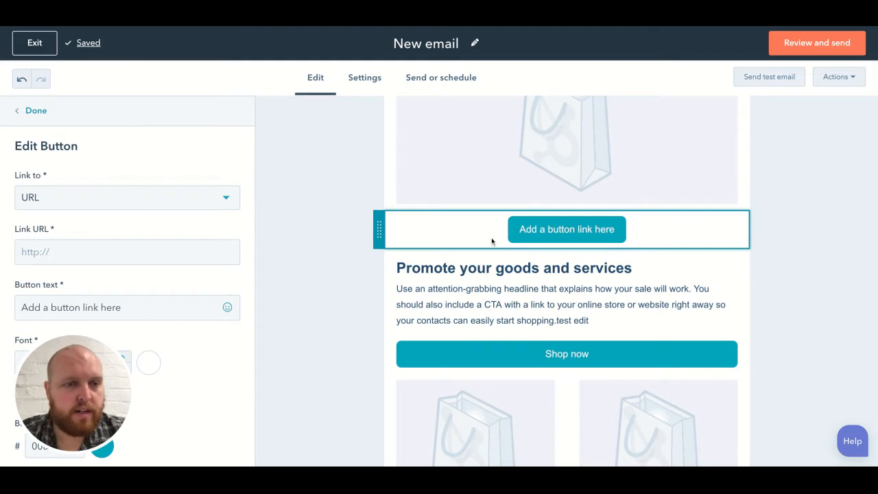
pyautogui.click(584, 310)
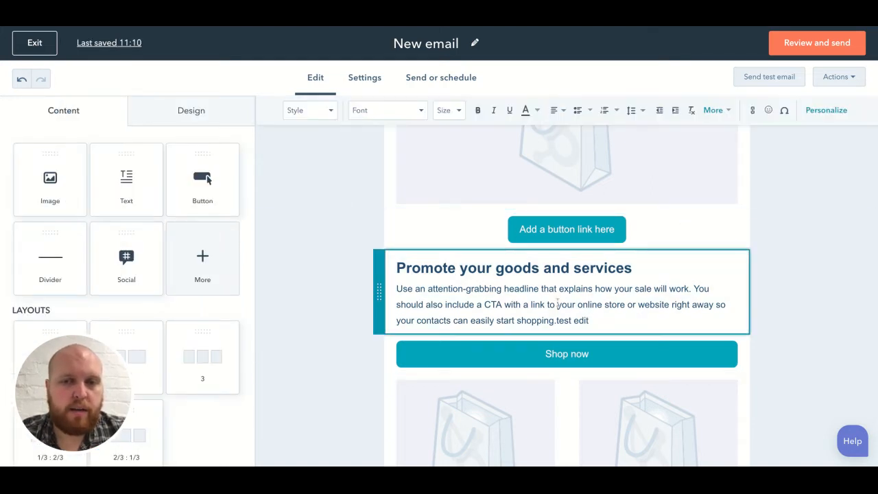
pyautogui.click(524, 291)
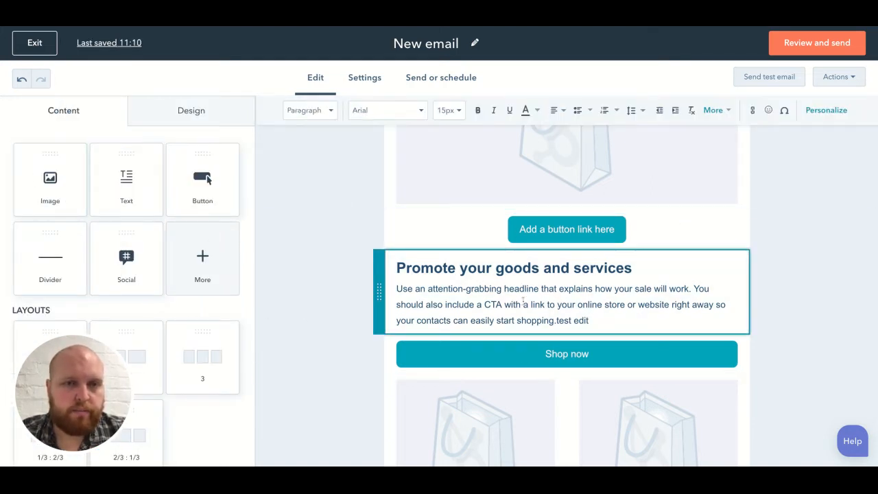
# - Open the first of the two square product images and examine its alt text, size, padding and link settings
pyautogui.scroll(-1, 517, 380)
pyautogui.click(517, 380)
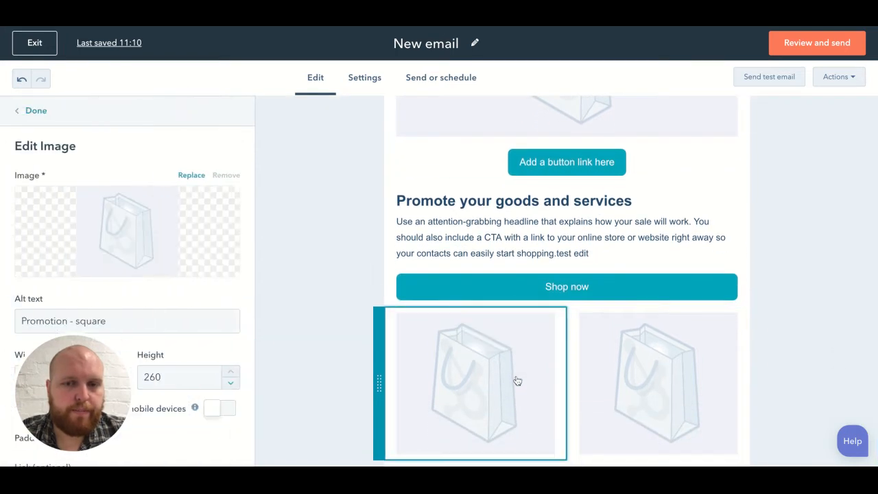
pyautogui.scroll(-1, 513, 439)
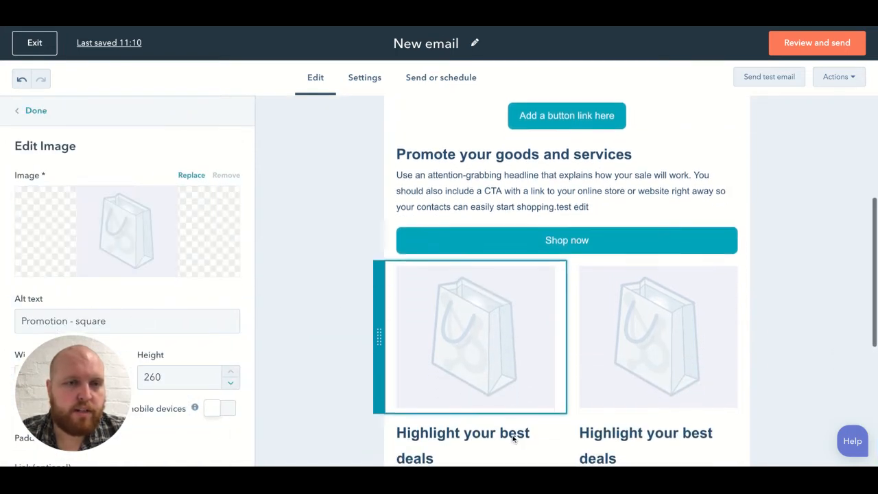
pyautogui.scroll(-3, 133, 276)
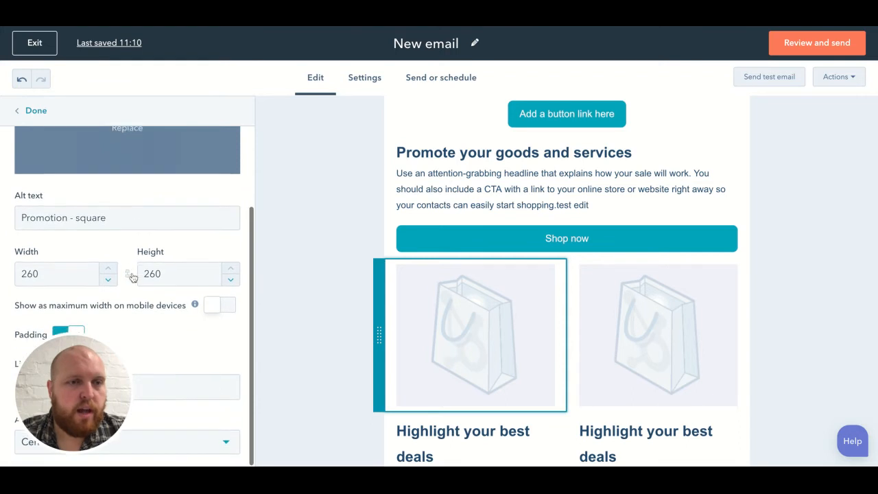
pyautogui.click(133, 215)
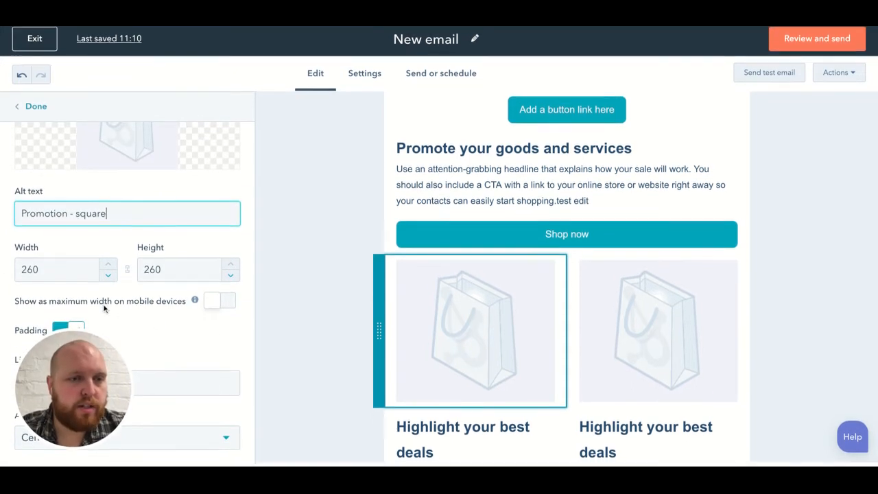
pyautogui.scroll(2, 176, 425)
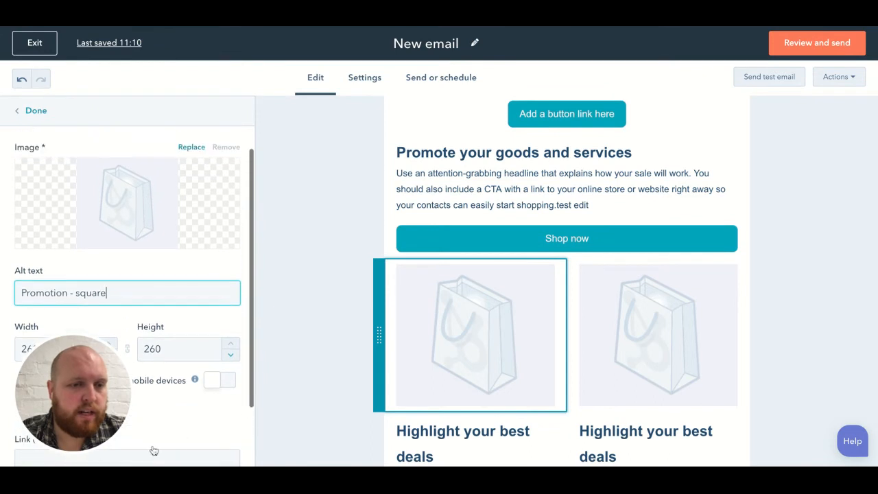
pyautogui.scroll(-1, 154, 450)
pyautogui.click(154, 447)
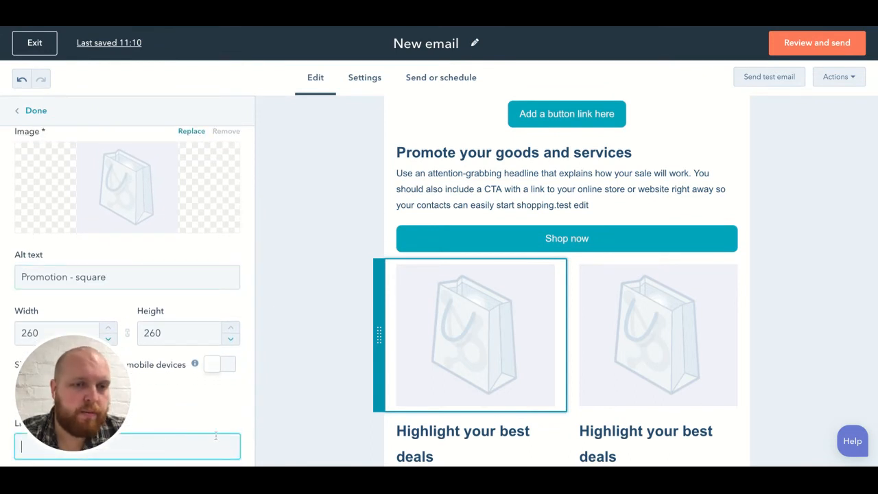
# - Review the "Shop now" button's link, text, font and background color settings, and close them
pyautogui.click(517, 240)
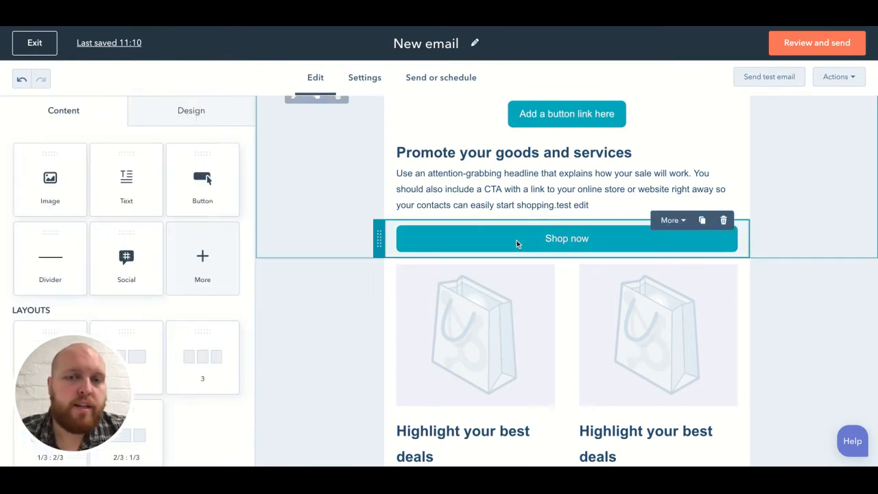
pyautogui.click(474, 233)
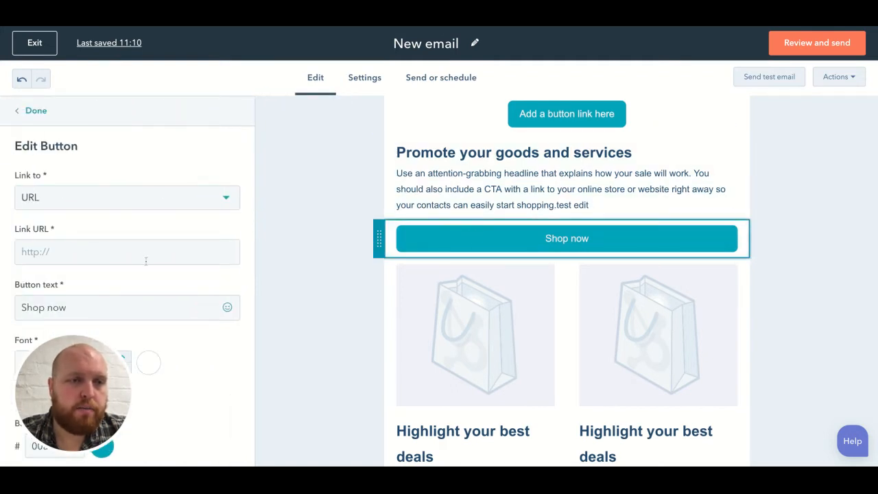
pyautogui.scroll(-3, 127, 278)
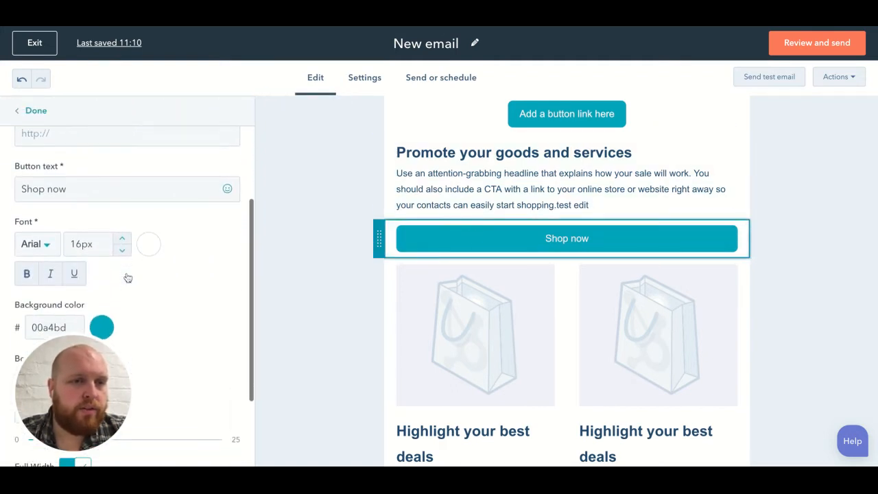
pyautogui.scroll(3, 128, 278)
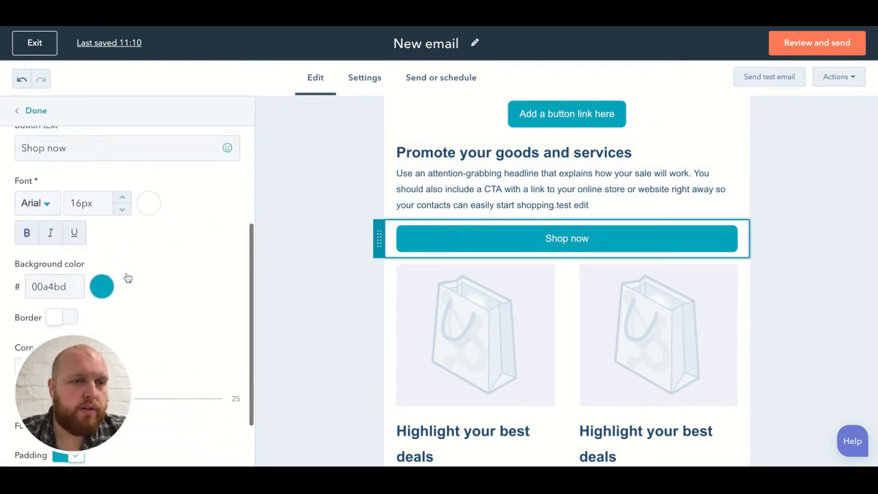
pyautogui.click(35, 112)
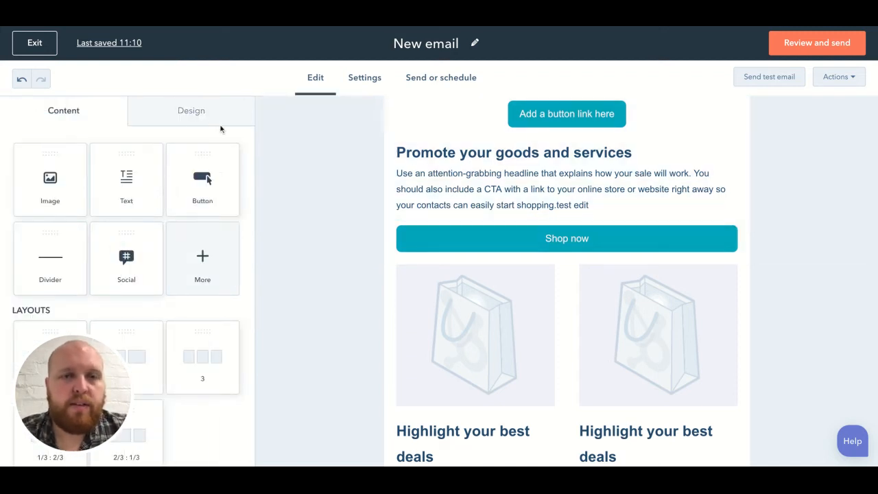
# - Open the email's template design settings and look over the email layout they apply to
pyautogui.click(198, 118)
pyautogui.click(45, 143)
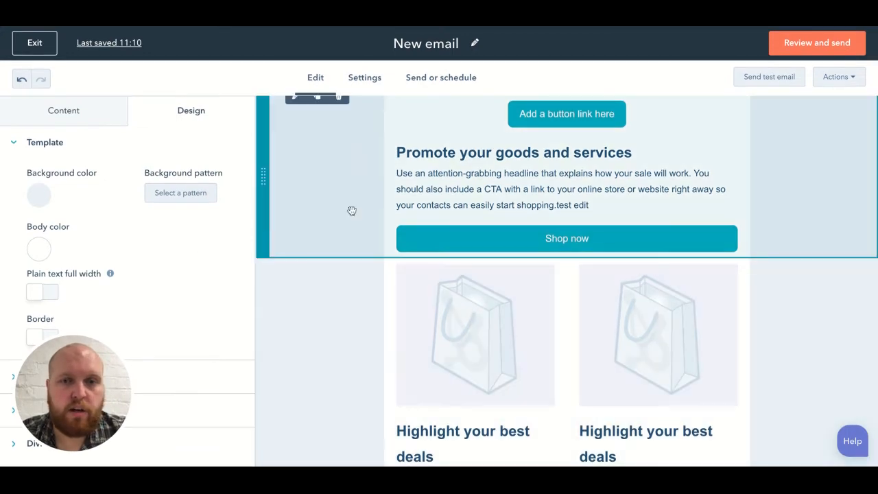
pyautogui.scroll(-4, 352, 211)
pyautogui.scroll(5, 352, 211)
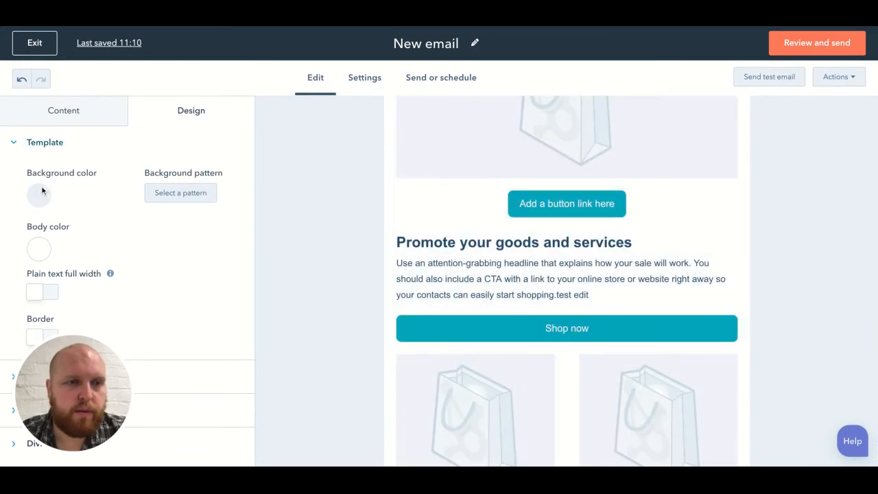
# - Try red as the template's background color and reset it to the default
pyautogui.click(40, 193)
pyautogui.click(97, 143)
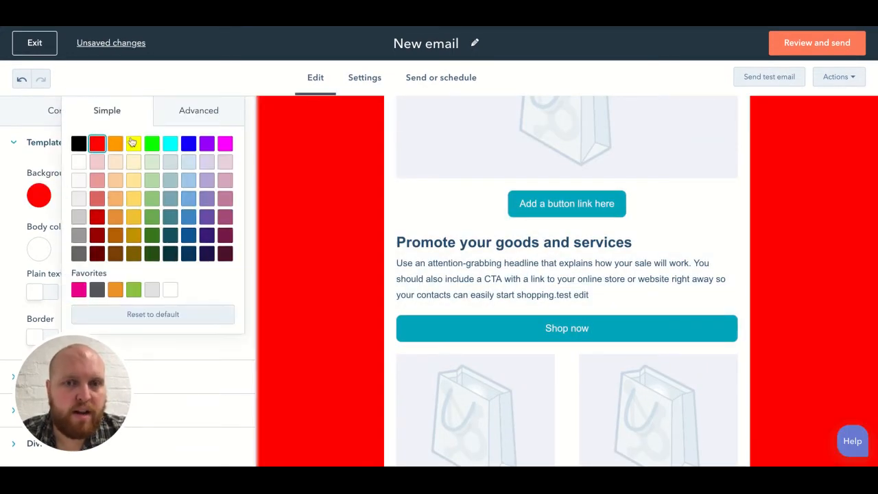
pyautogui.click(135, 321)
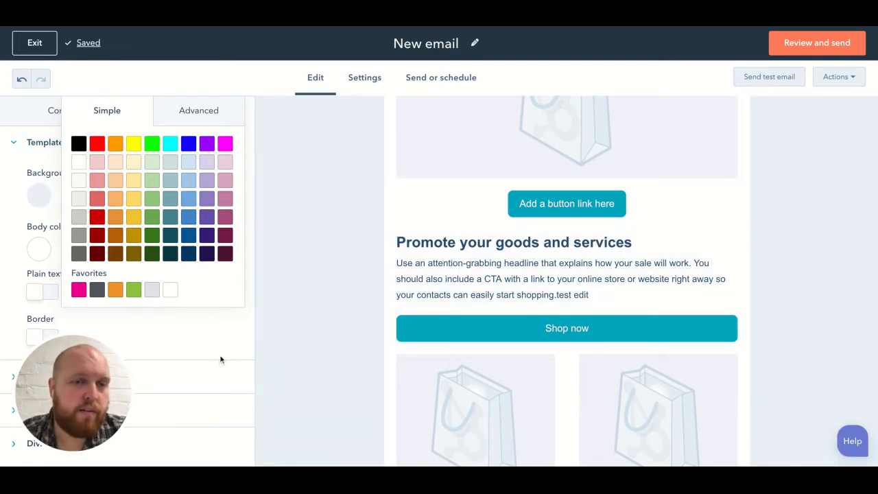
pyautogui.click(221, 354)
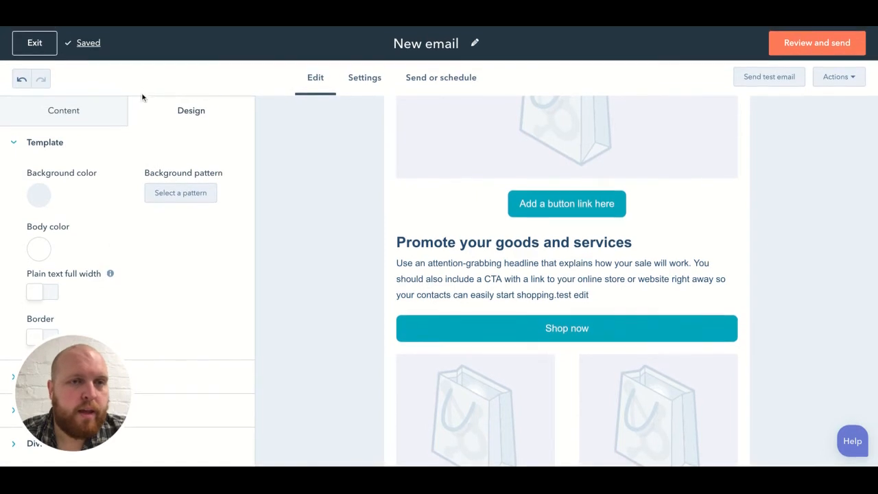
# - Expand the text styles and review the paragraph, heading and text link options
pyautogui.click(222, 368)
pyautogui.scroll(-1, 177, 364)
pyautogui.scroll(-2, 176, 365)
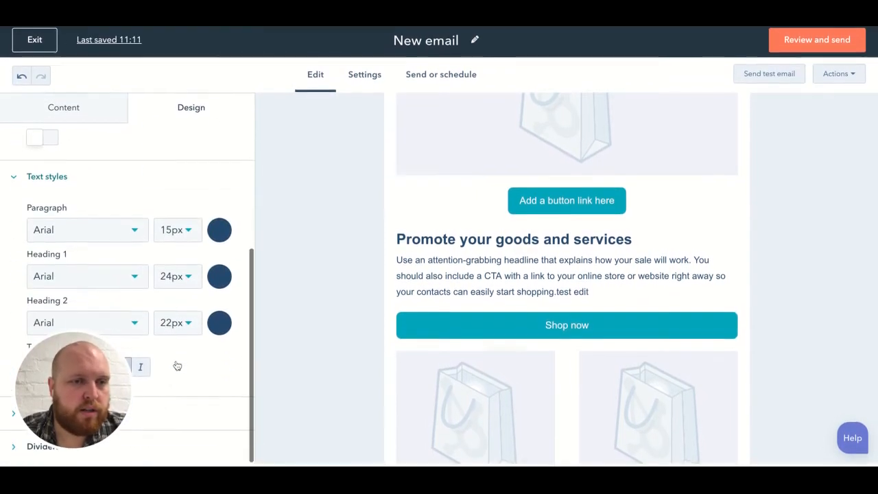
# - Set the global button color to yellow in the email's button design settings
pyautogui.click(192, 424)
pyautogui.scroll(-2, 194, 426)
pyautogui.click(177, 330)
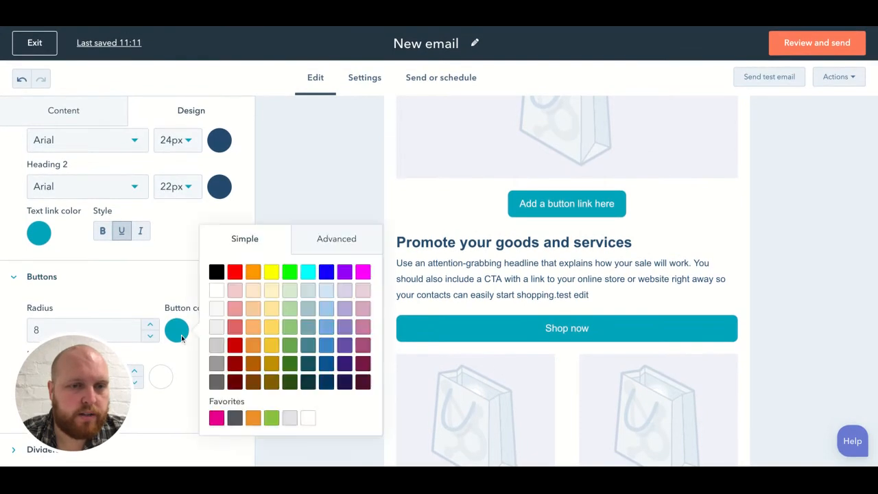
pyautogui.click(271, 272)
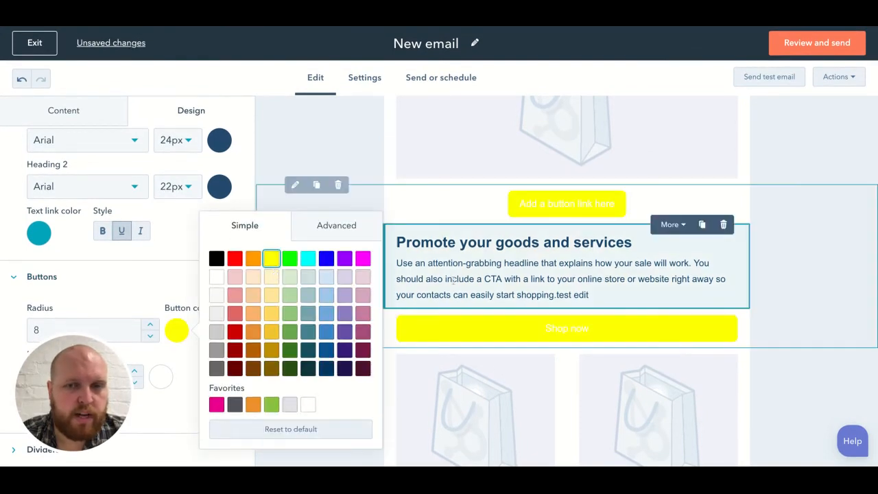
# - Check the new button color through the email and open the "Shop now" button's individual settings
pyautogui.scroll(-8, 452, 279)
pyautogui.scroll(3, 452, 279)
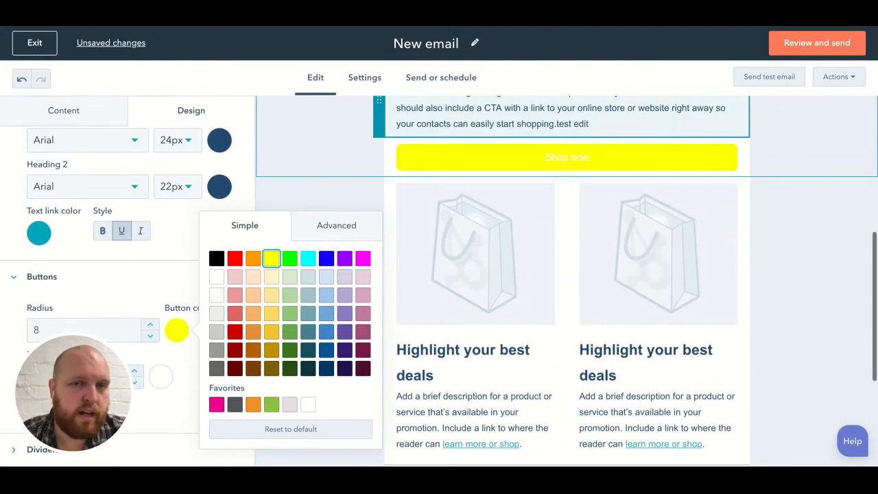
pyautogui.click(552, 158)
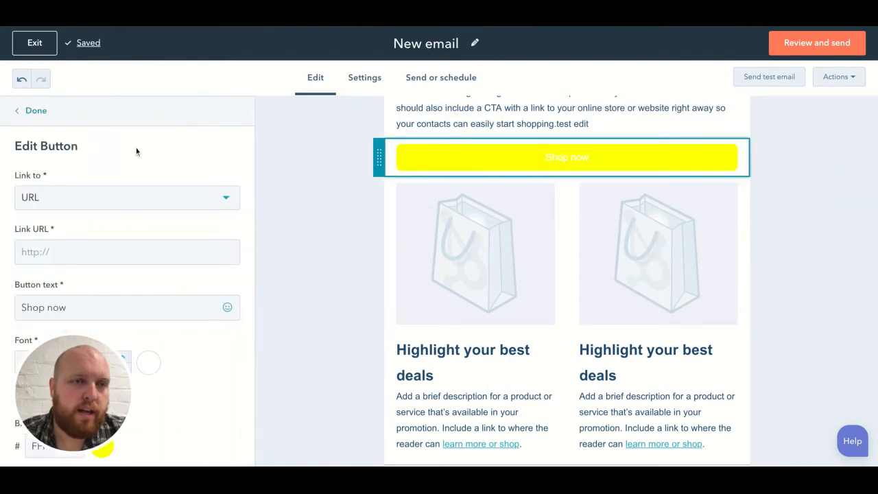
# - Set the "Shop now" button's individual background color to light red (E06666)
pyautogui.scroll(-3, 196, 274)
pyautogui.click(102, 272)
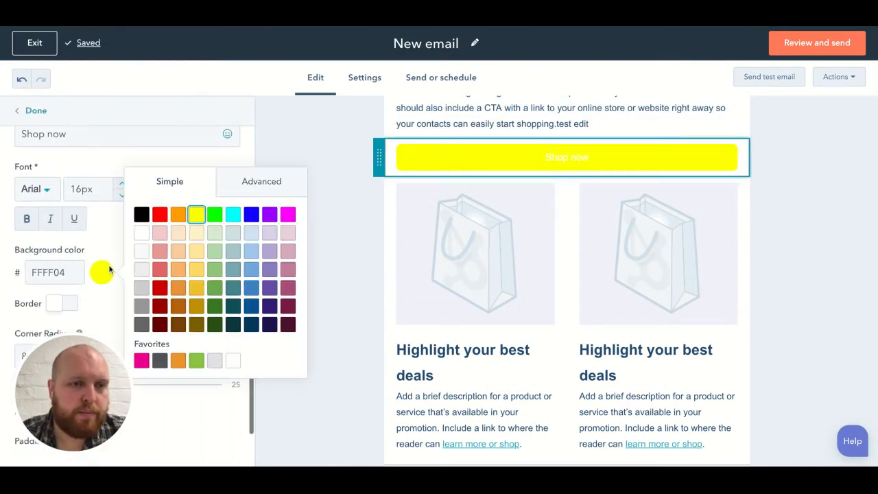
pyautogui.click(159, 269)
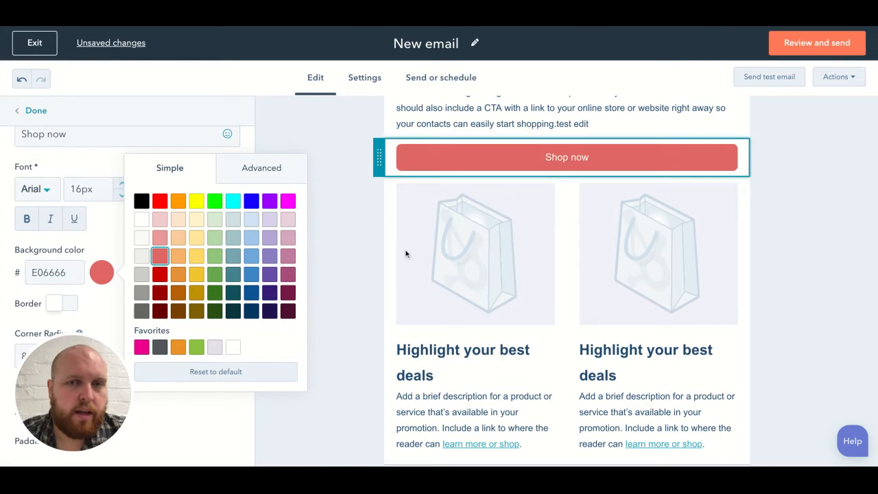
# - Leave the button's settings and compare the "Shop now" button's color with the other button in the email
pyautogui.scroll(-2, 405, 254)
pyautogui.scroll(6, 405, 254)
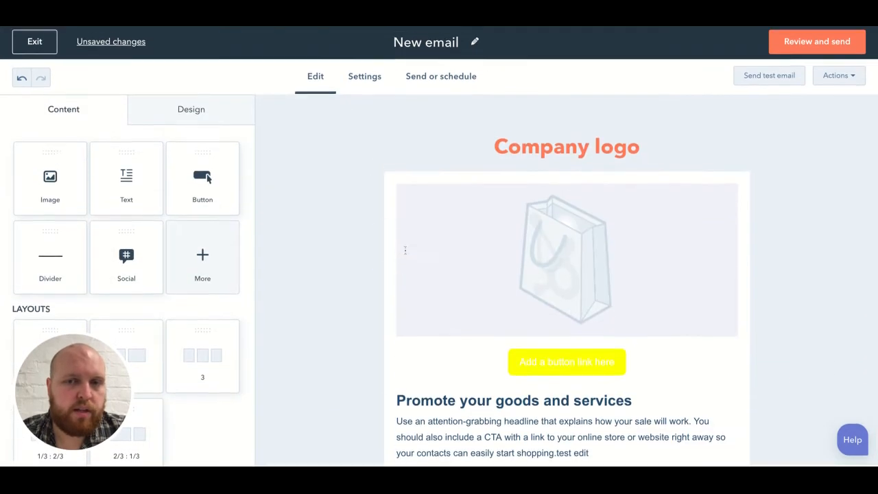
pyautogui.scroll(-2, 405, 251)
pyautogui.scroll(-1, 404, 251)
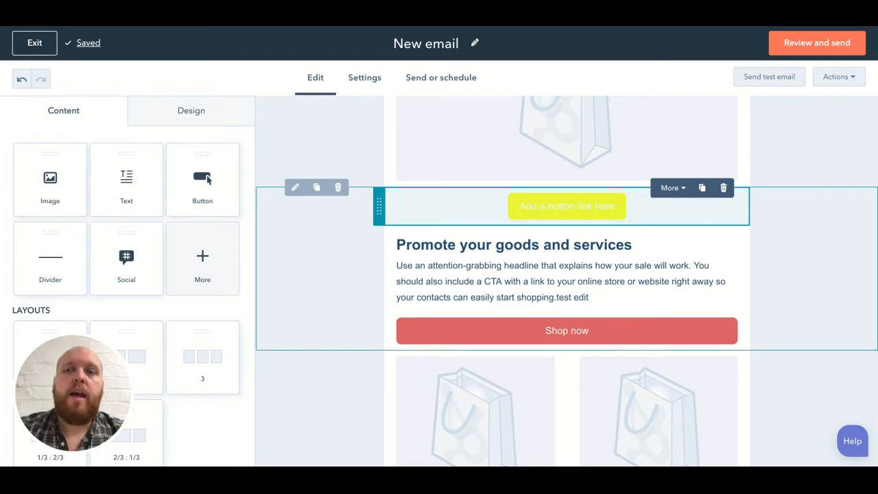
pyautogui.scroll(3, 603, 158)
pyautogui.scroll(-8, 604, 158)
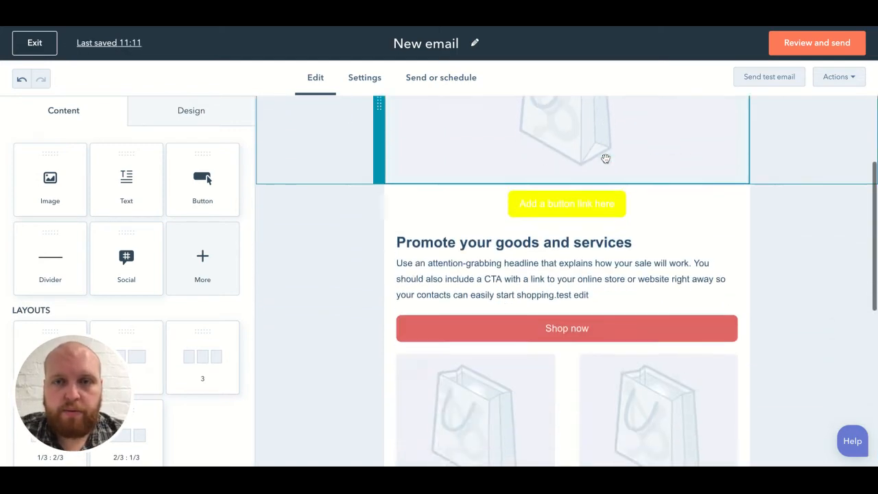
pyautogui.scroll(10, 605, 158)
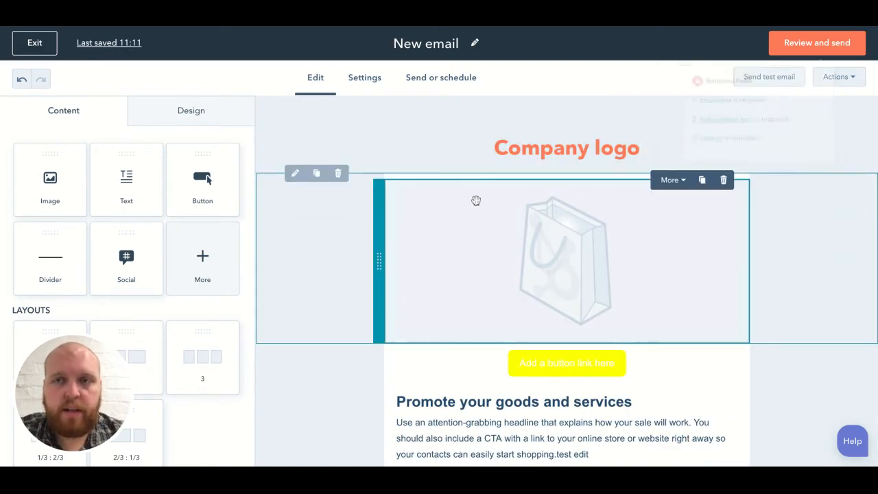
# - Send a test version of the email to the preselected recipient
pyautogui.click(768, 76)
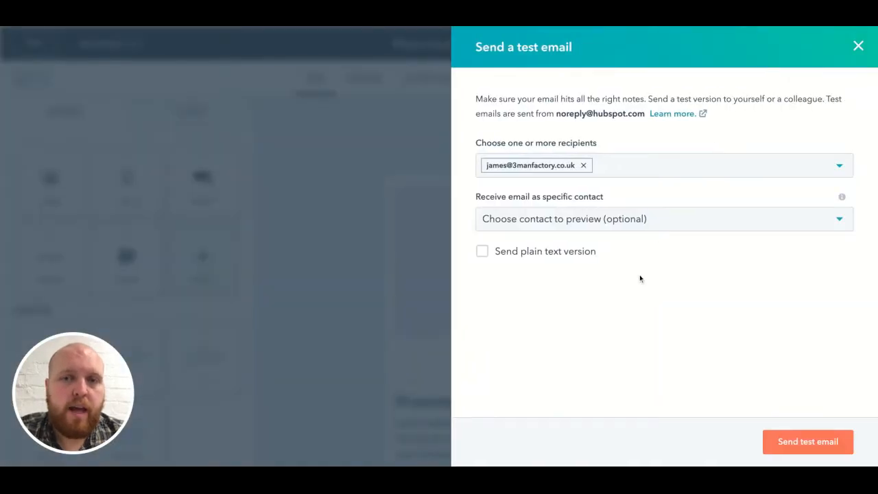
pyautogui.click(807, 452)
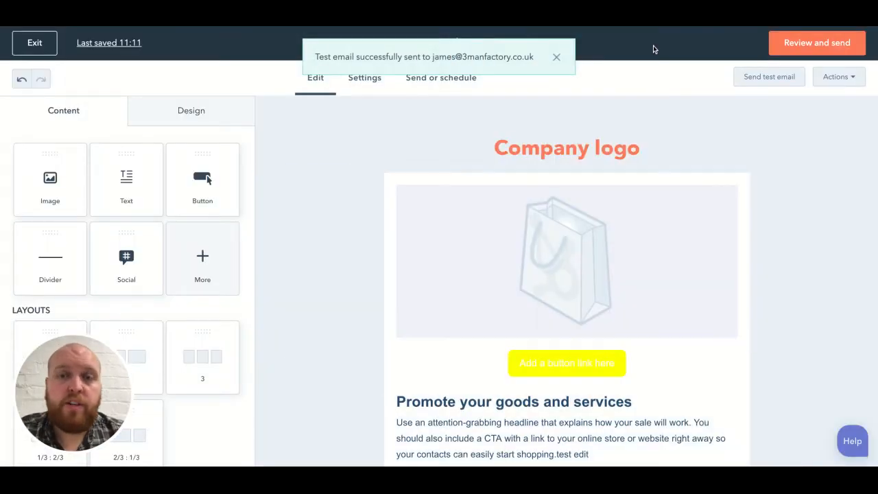
pyautogui.scroll(-2, 517, 272)
pyautogui.scroll(2, 517, 272)
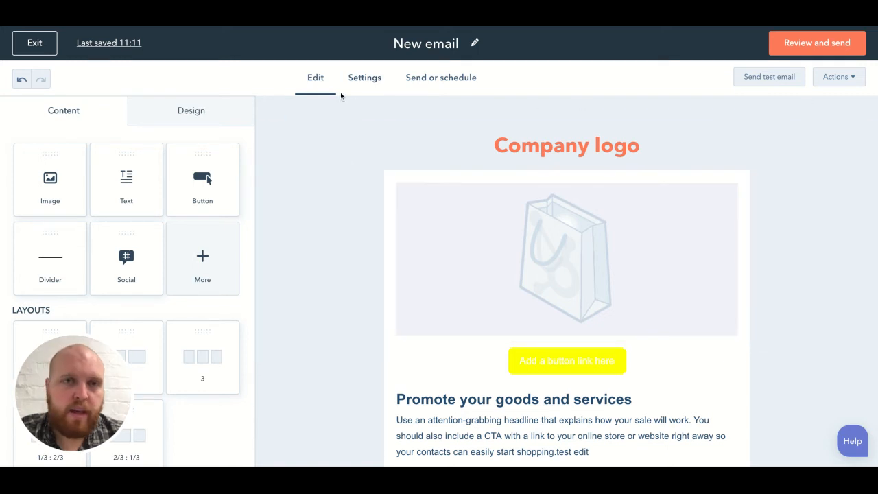
# - Open the email's settings and review the sender, subject line and preview text fields
pyautogui.click(354, 92)
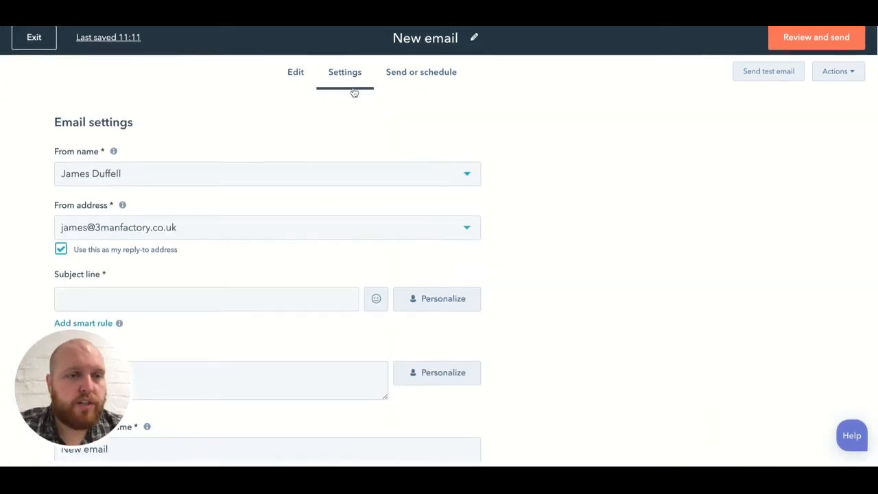
pyautogui.scroll(-2, 286, 268)
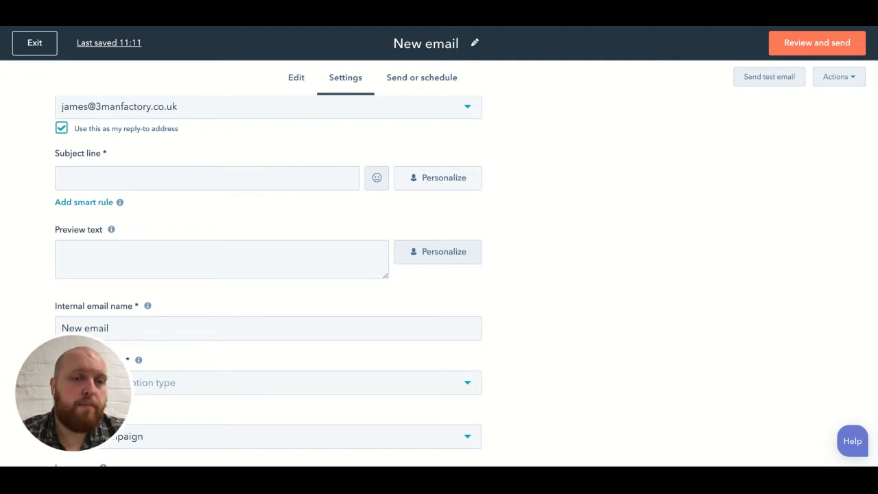
pyautogui.click(214, 262)
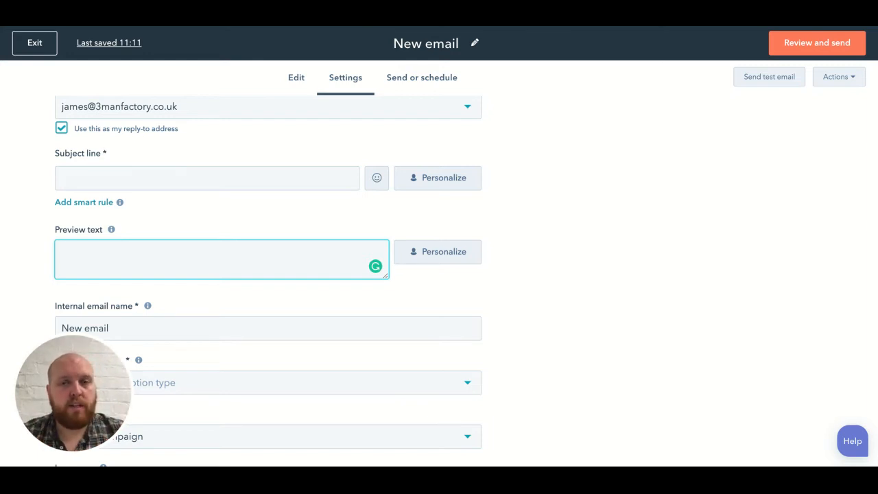
pyautogui.scroll(-3, 166, 197)
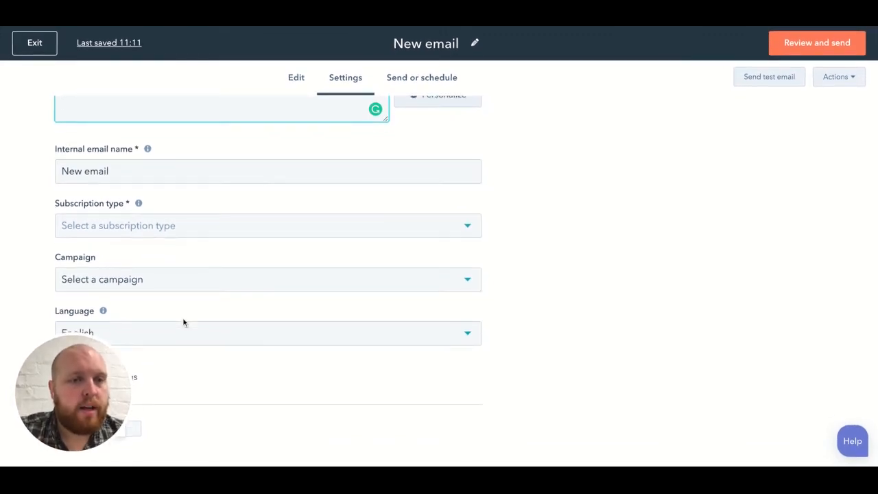
# - Review the subscription type and campaign options in the email's settings without selecting any
pyautogui.click(177, 227)
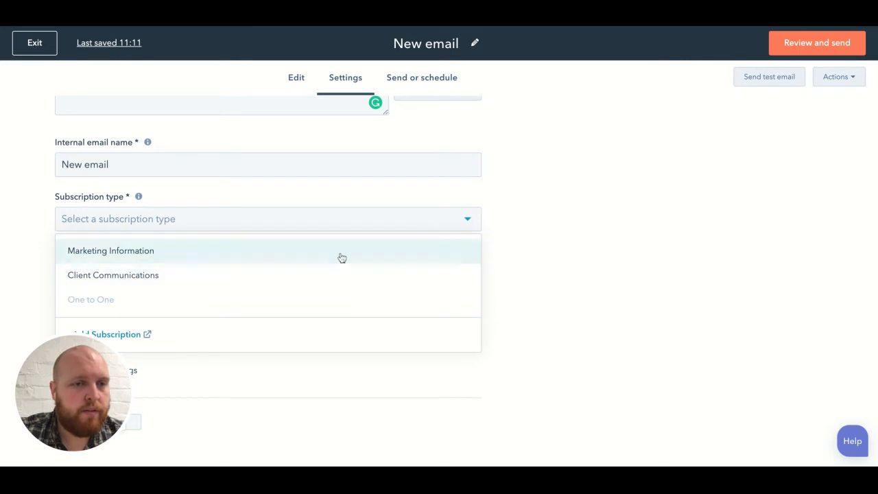
pyautogui.click(671, 269)
pyautogui.click(209, 296)
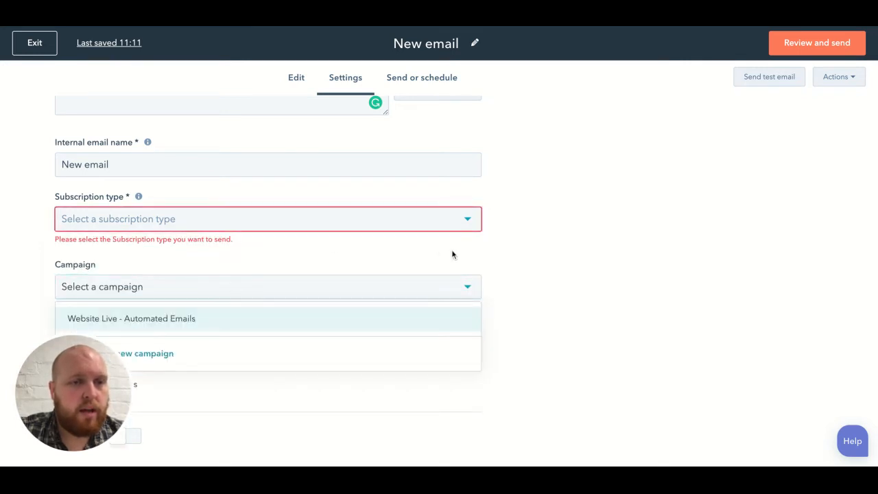
pyautogui.scroll(-1, 453, 253)
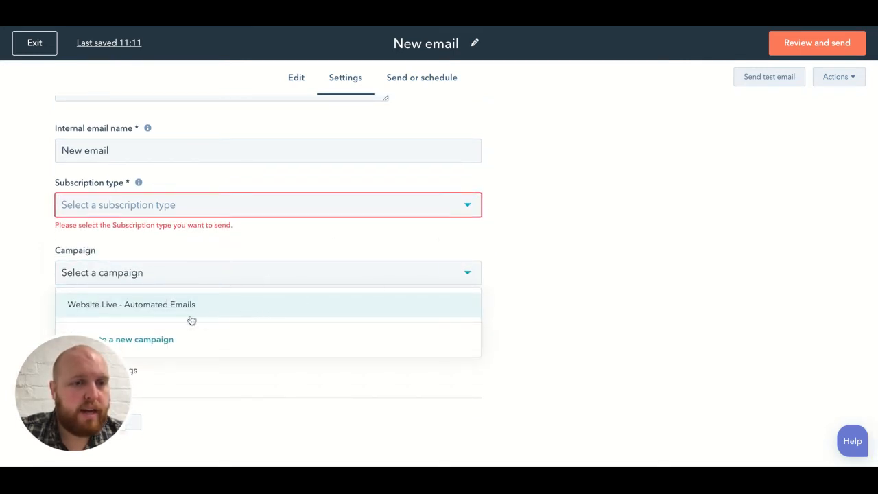
pyautogui.click(617, 289)
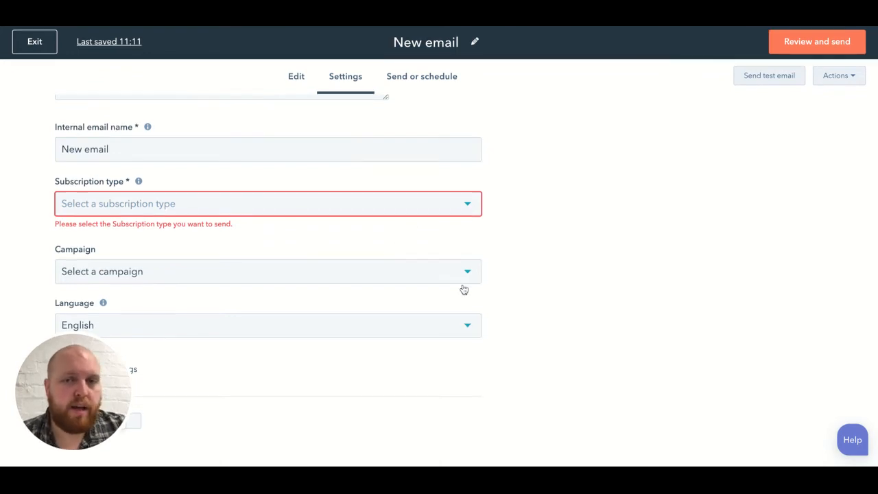
pyautogui.scroll(5, 360, 299)
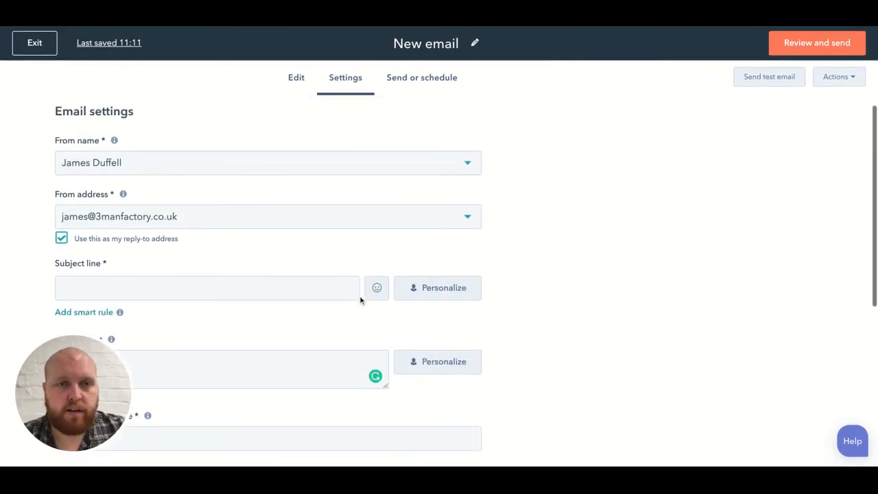
# - Review the recipient lists available for sending and check which fields are required before the email can be sent
pyautogui.click(434, 85)
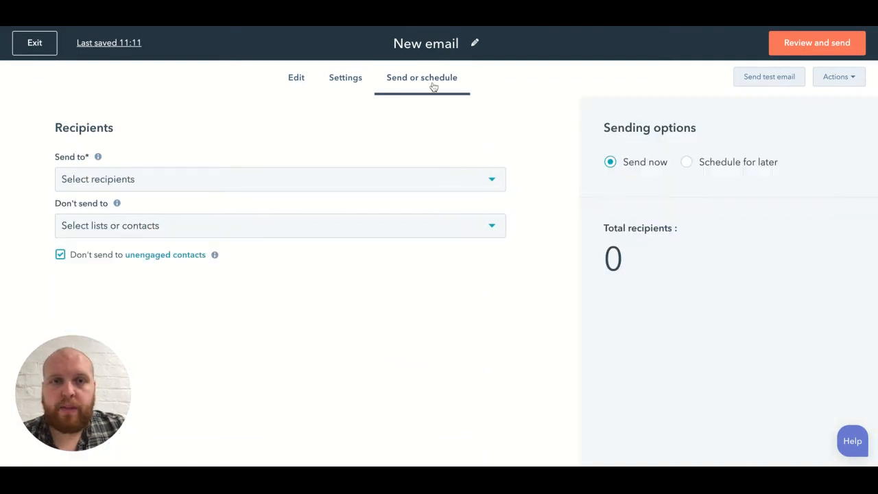
pyautogui.click(229, 186)
pyautogui.scroll(-1, 288, 335)
pyautogui.scroll(2, 333, 221)
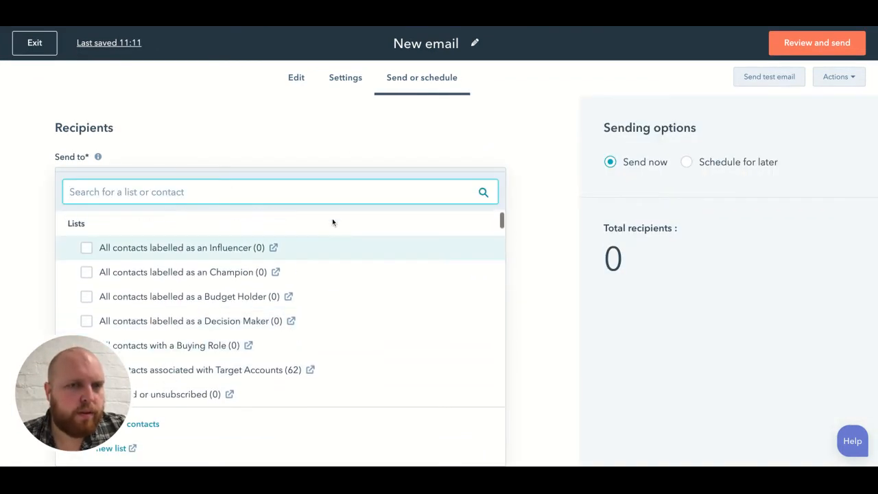
pyautogui.click(496, 152)
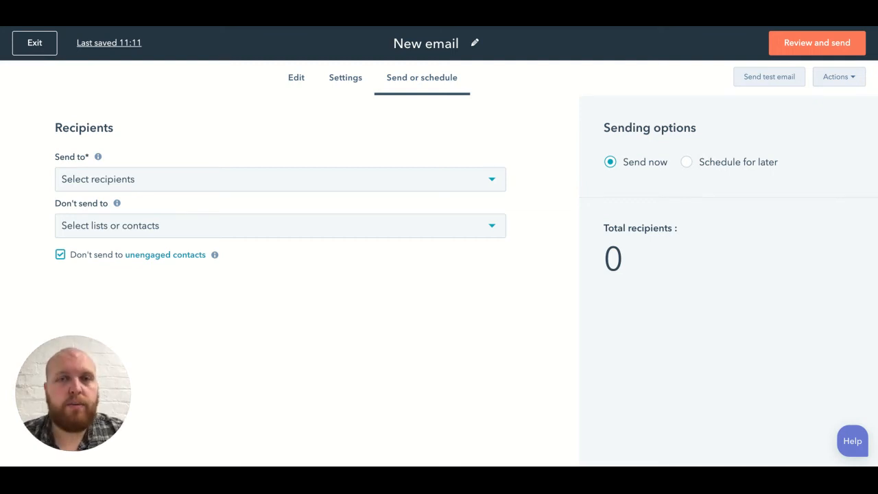
pyautogui.click(810, 44)
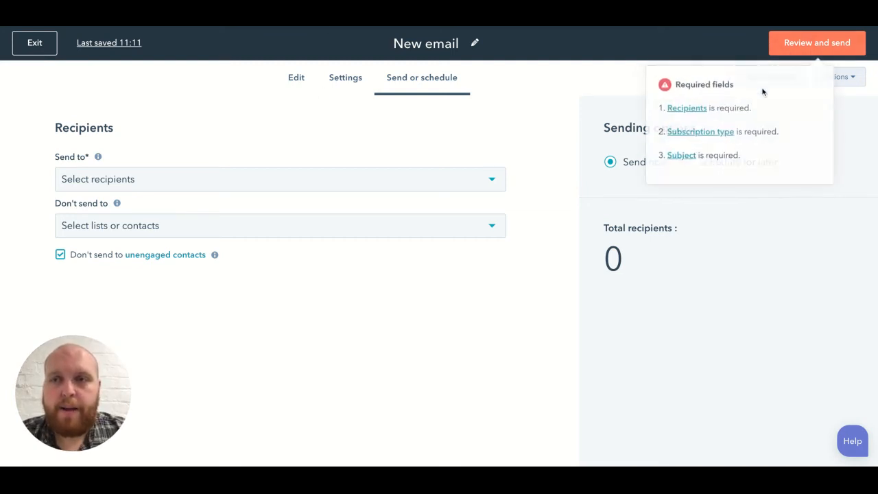
# - Exit to the email list and create a new automated email from the Promotion template
pyautogui.click(31, 52)
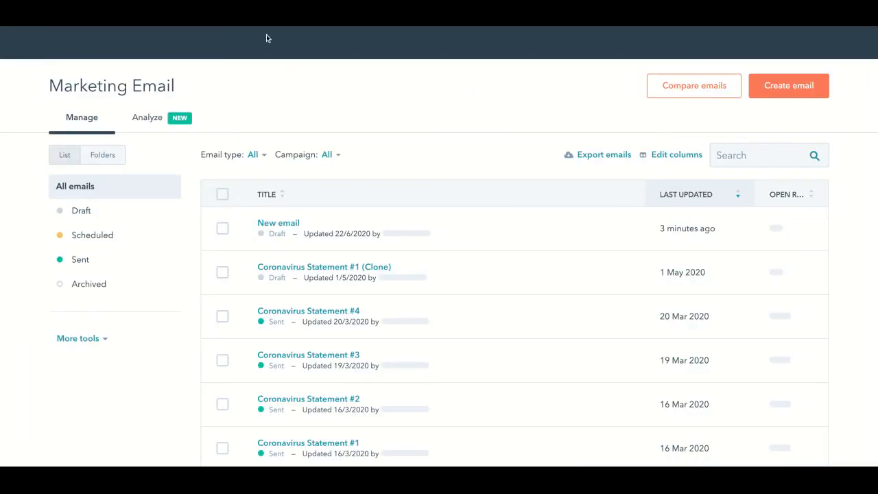
pyautogui.click(785, 92)
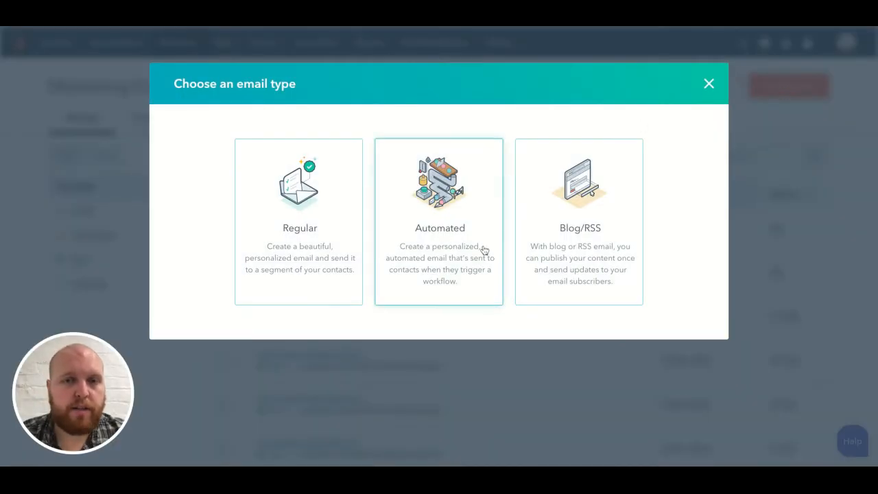
pyautogui.click(468, 238)
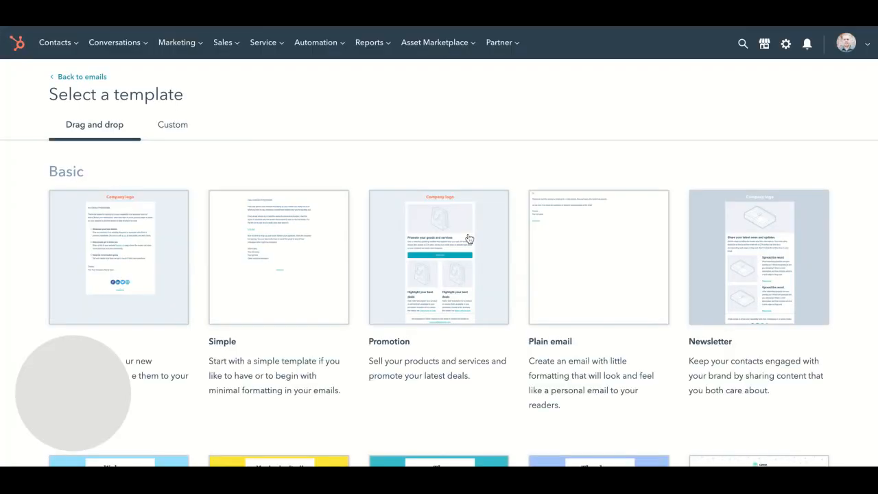
pyautogui.click(444, 254)
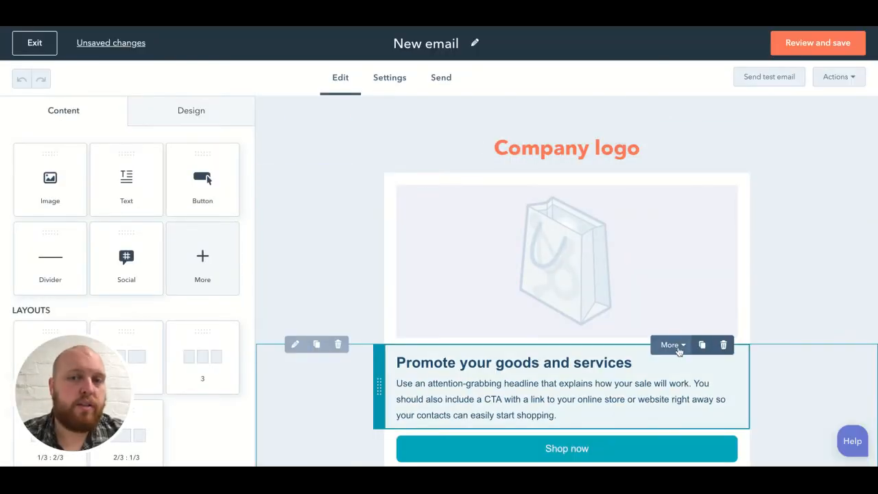
# - Review the automated email's settings, from the sender details to the advanced settings
pyautogui.click(400, 90)
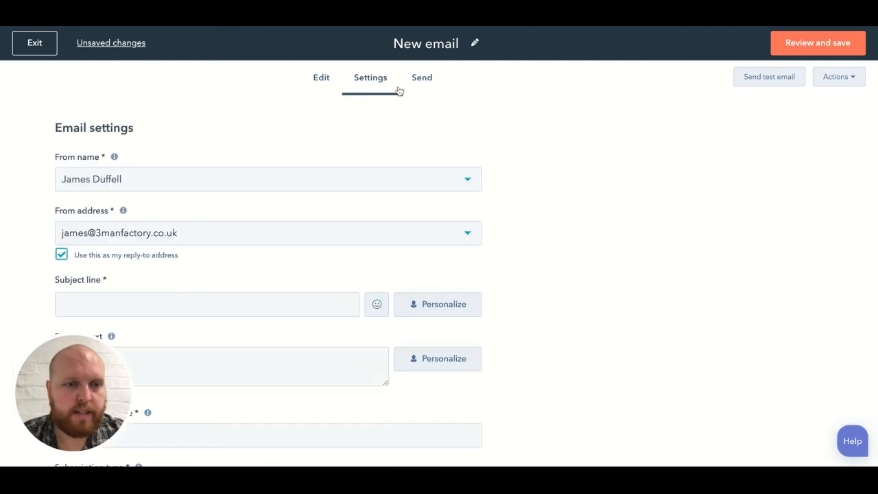
pyautogui.scroll(-3, 376, 161)
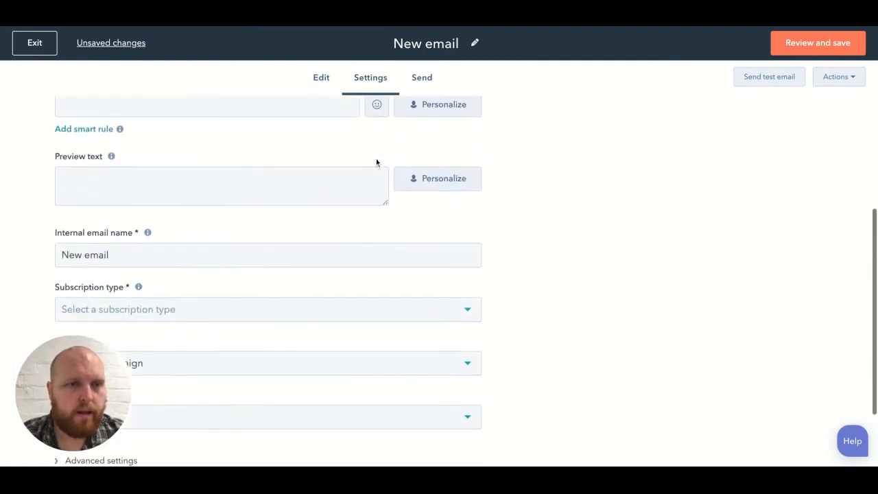
pyautogui.scroll(-2, 376, 162)
pyautogui.scroll(4, 255, 354)
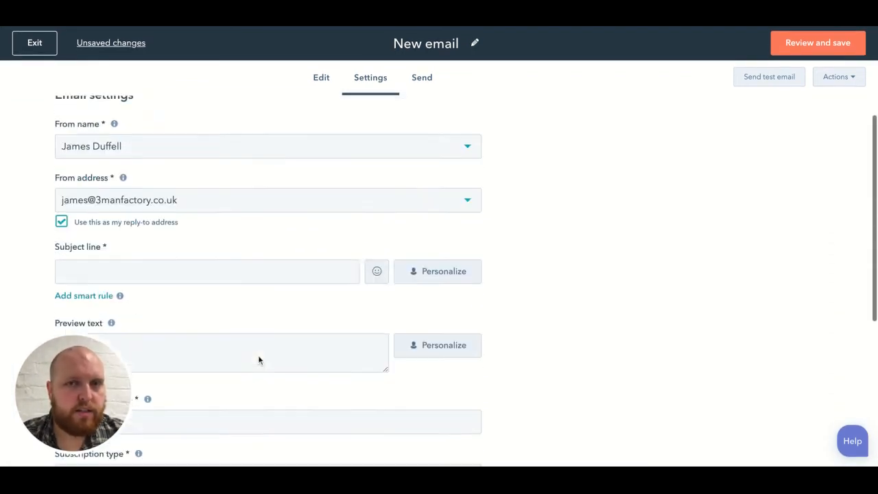
pyautogui.scroll(1, 258, 355)
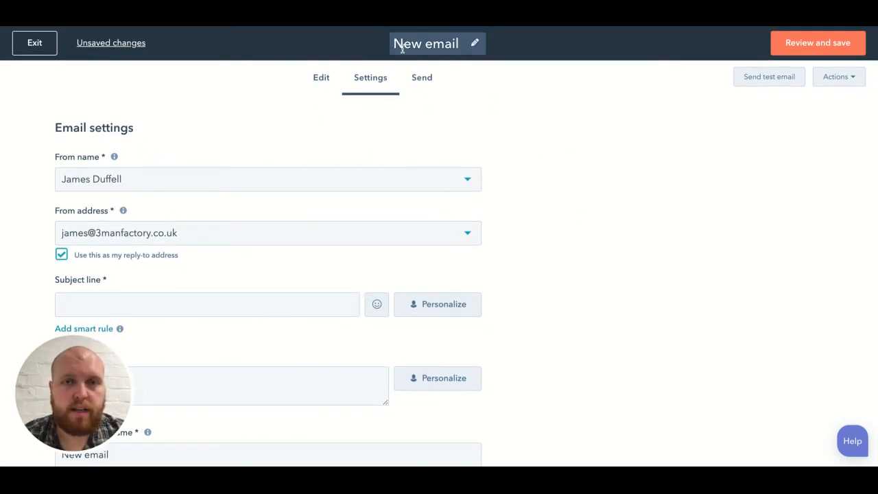
# - Check the automated email's sending options, and save the email while exiting to the email list
pyautogui.click(423, 94)
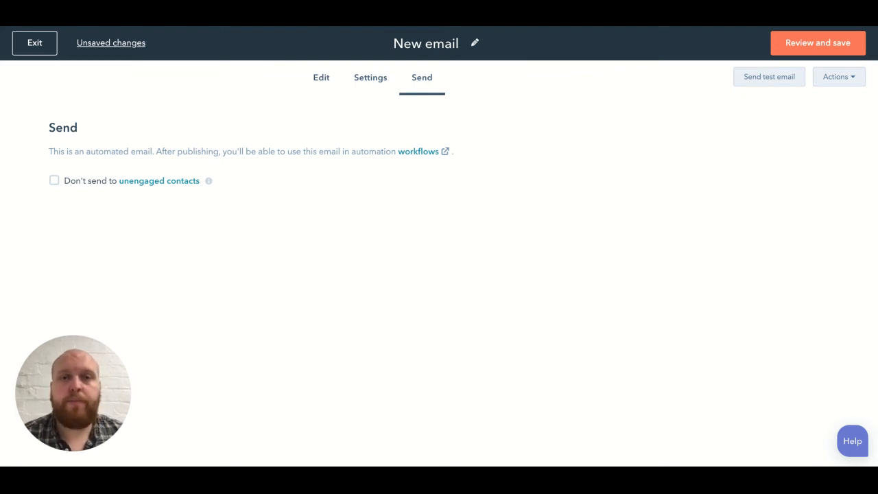
pyautogui.click(814, 43)
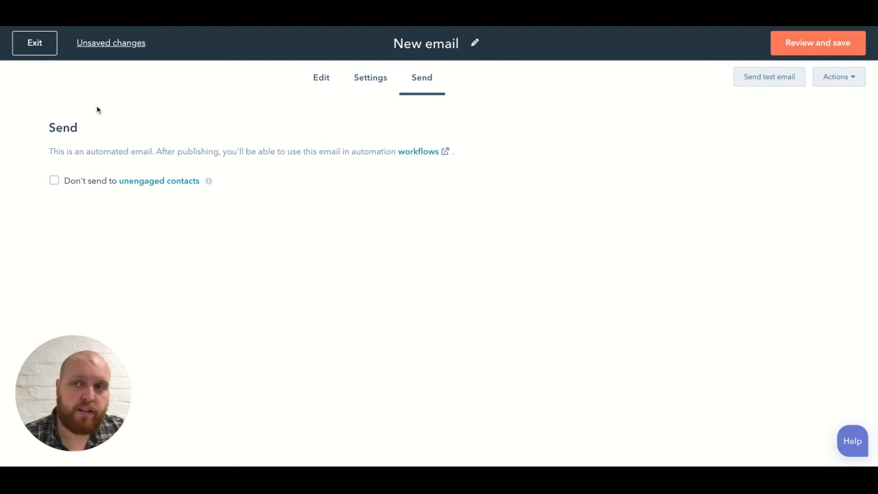
pyautogui.click(38, 52)
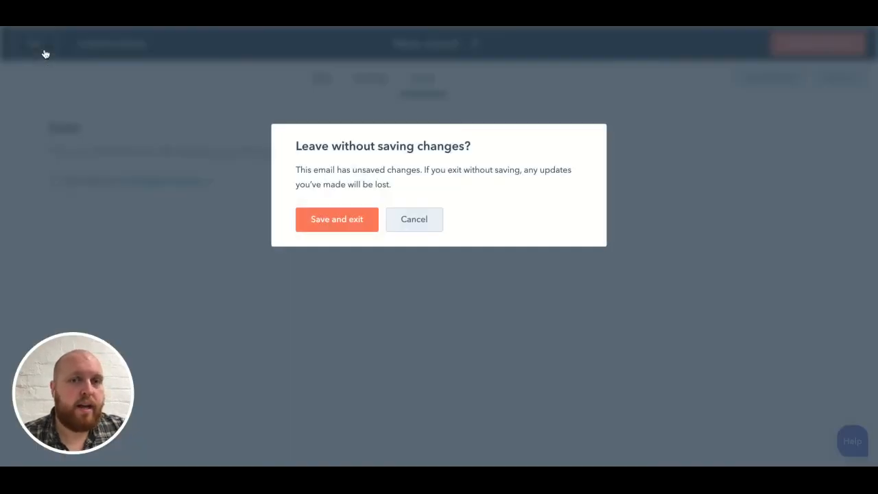
pyautogui.click(319, 219)
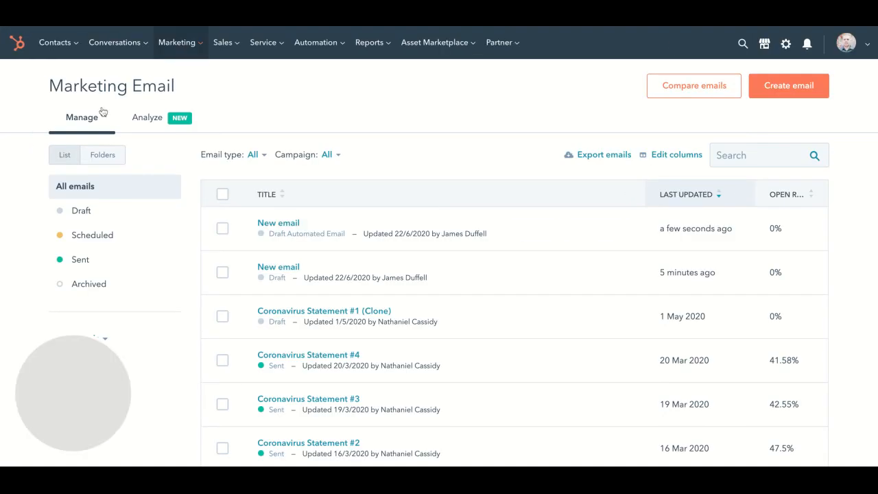
pyautogui.click(779, 92)
pyautogui.click(626, 184)
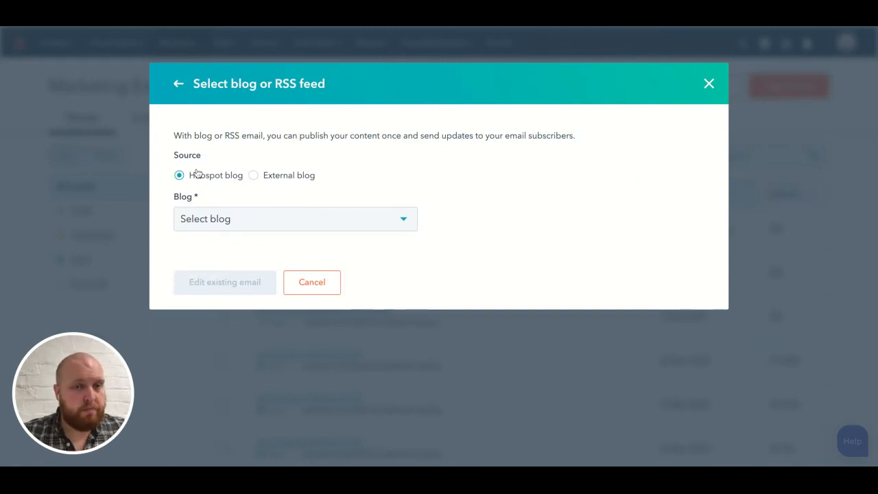
pyautogui.click(299, 181)
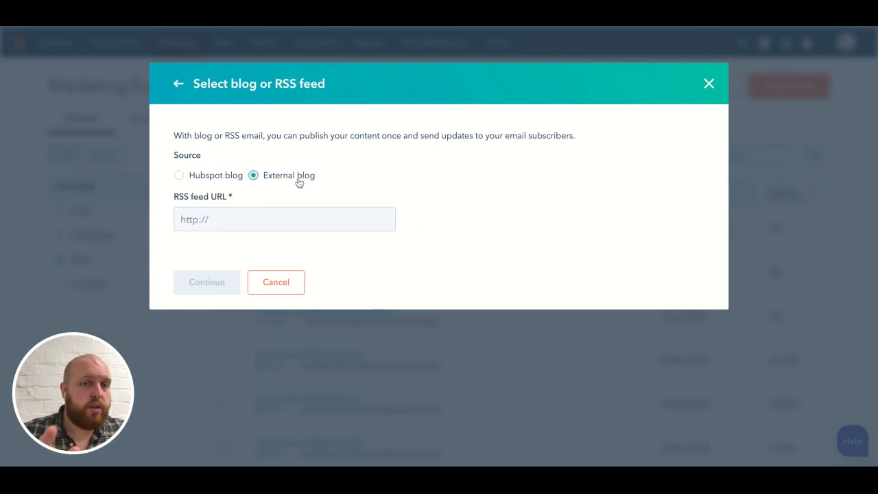
pyautogui.click(294, 224)
pyautogui.write('https')
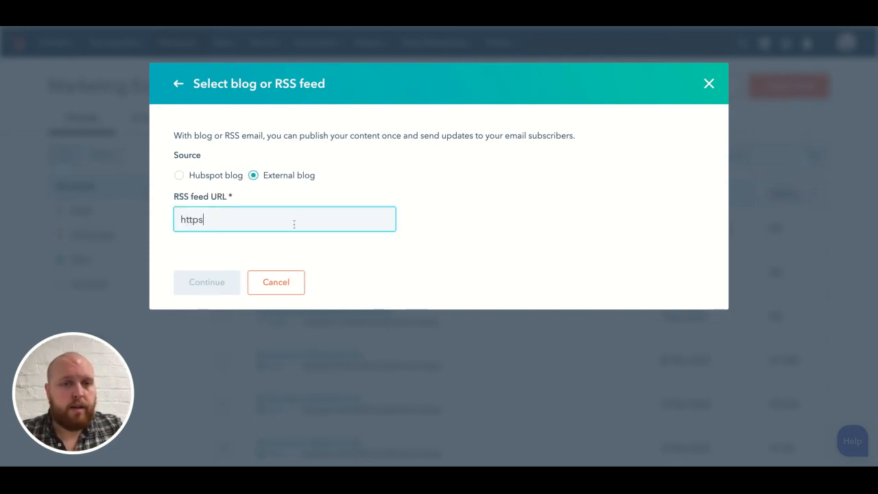
pyautogui.write('://3manfact')
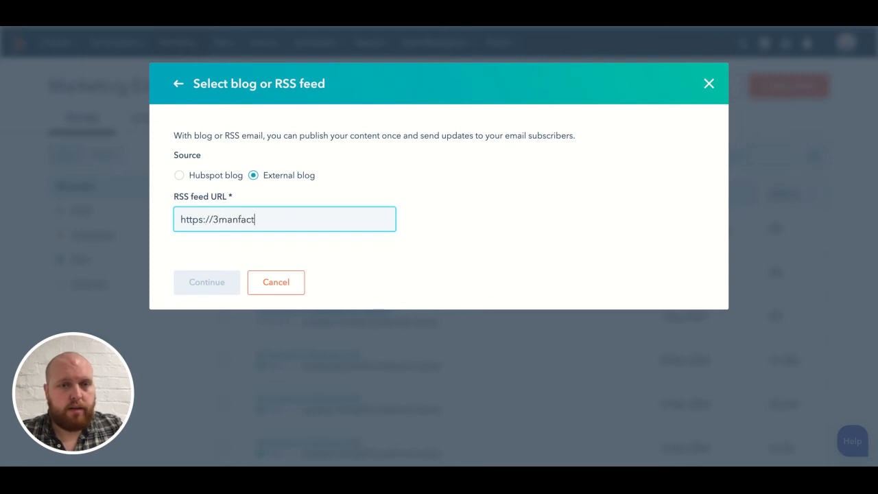
pyautogui.write('ory.co.u')
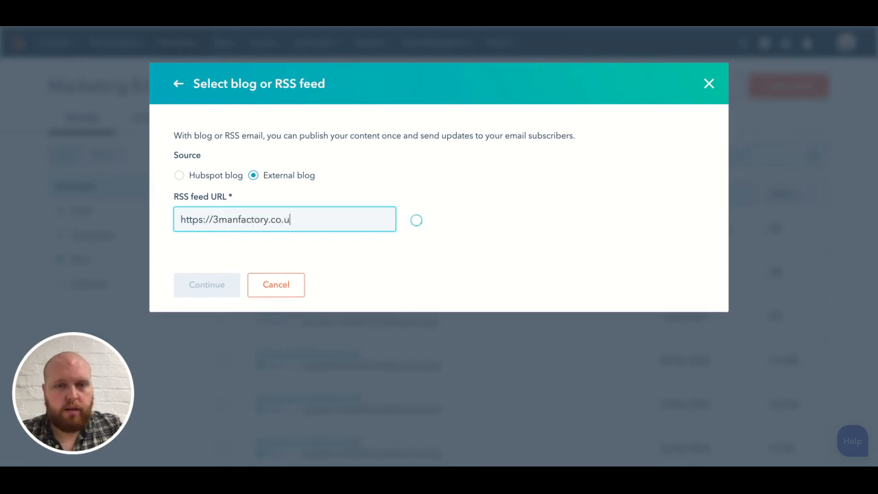
pyautogui.write('k/news')
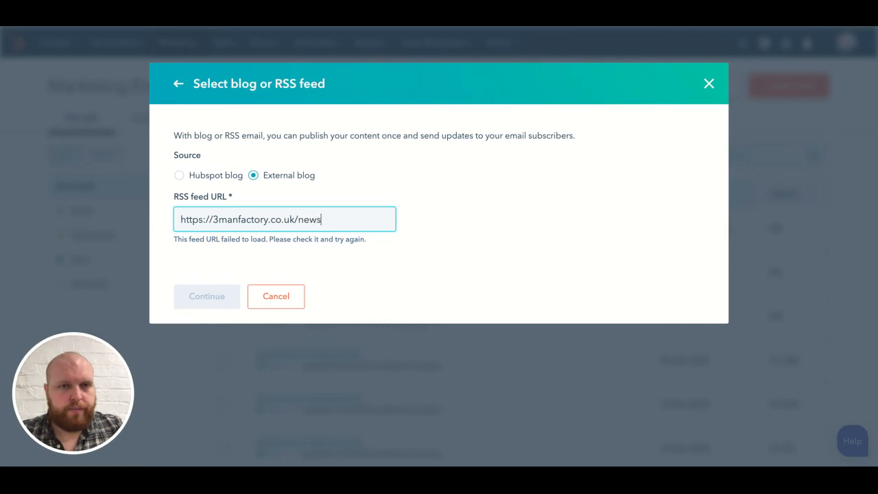
pyautogui.write('/rss')
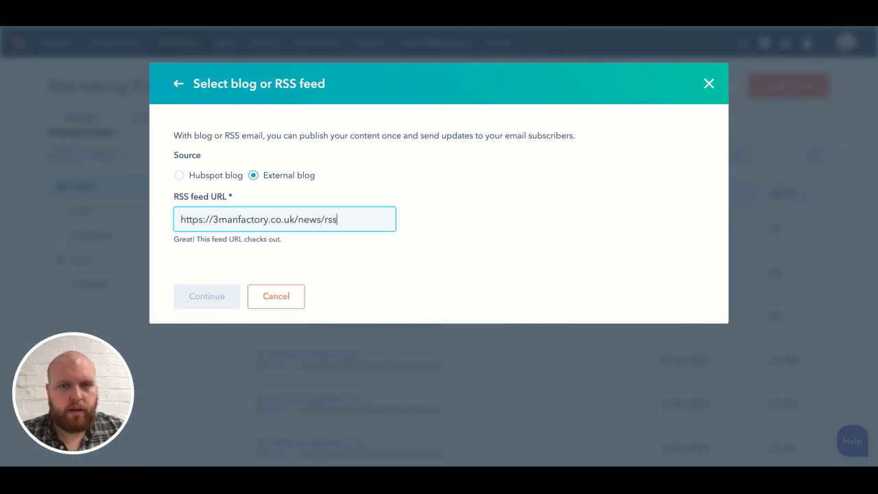
pyautogui.click(216, 292)
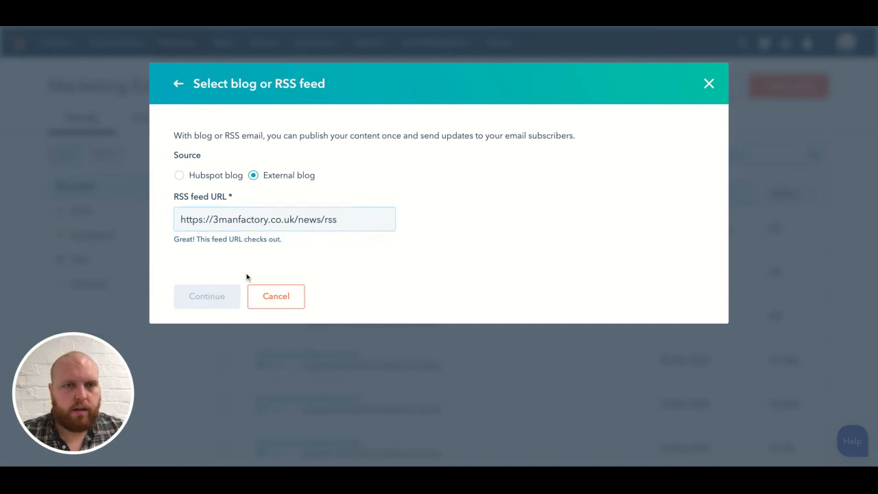
pyautogui.click(343, 220)
pyautogui.click(194, 300)
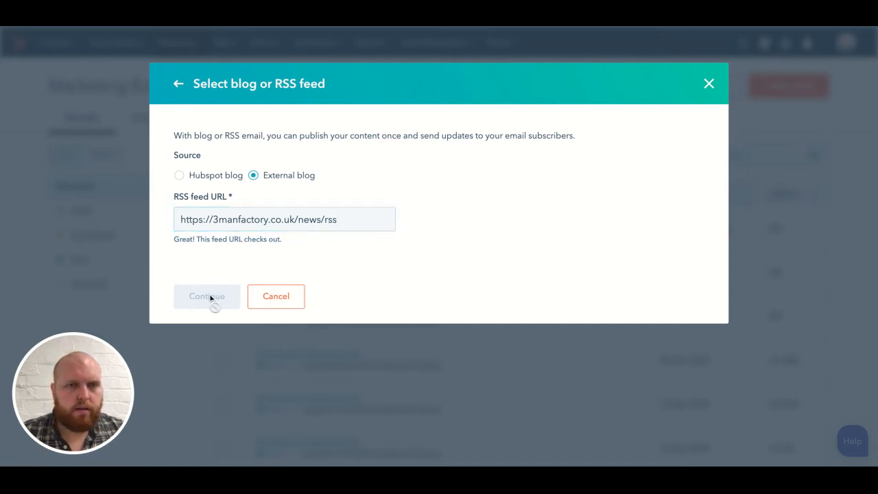
pyautogui.click(348, 226)
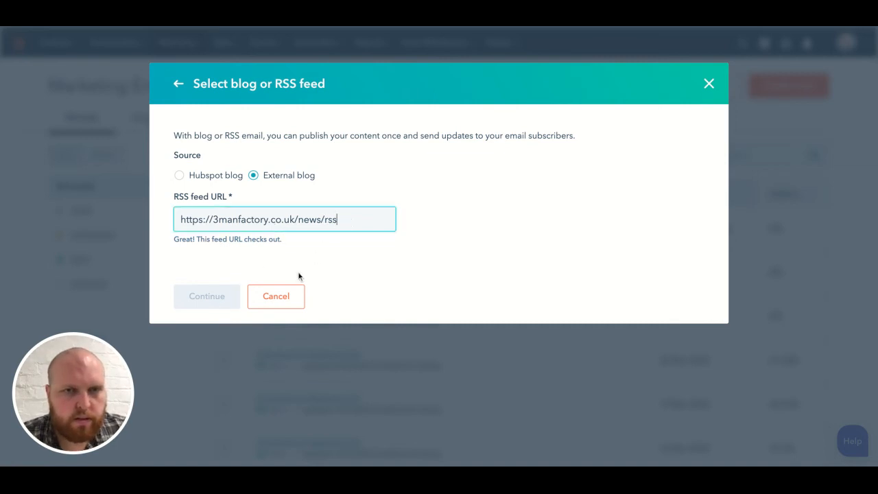
pyautogui.write('?2')
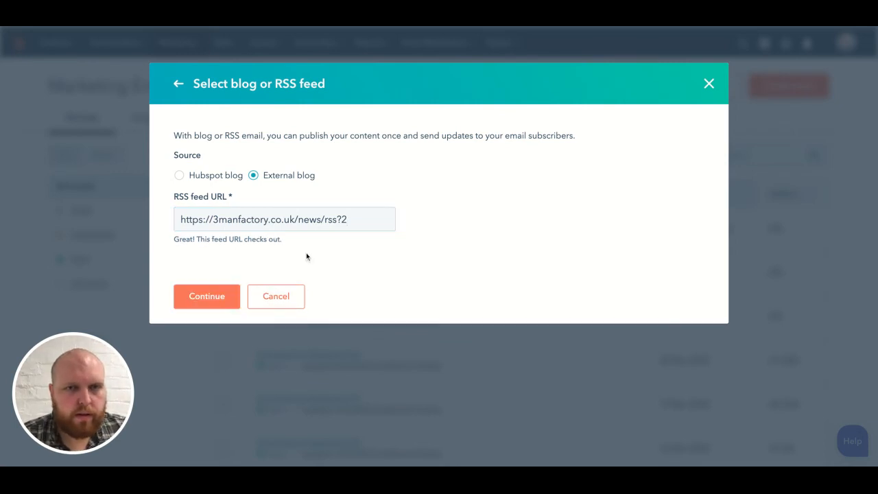
pyautogui.click(228, 297)
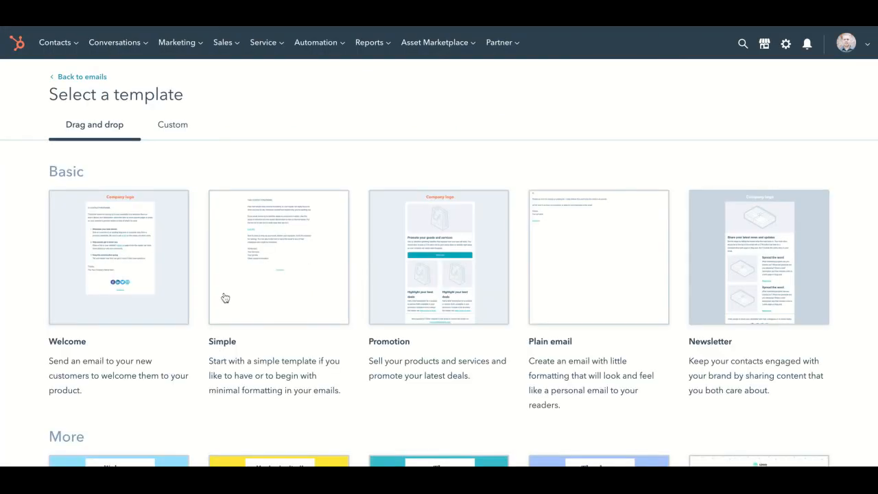
pyautogui.click(445, 278)
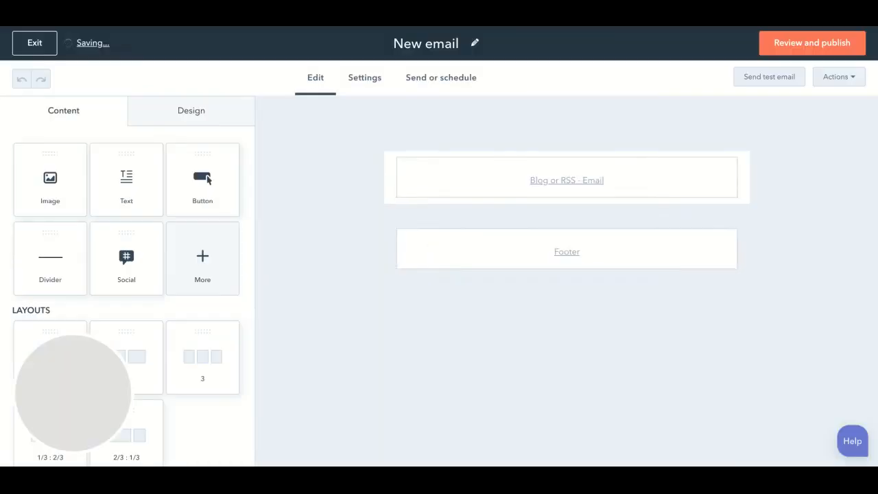
# - Look over the RSS posts in the email body and remove the publish_date token from the RSS block's display layout
pyautogui.scroll(-5, 398, 360)
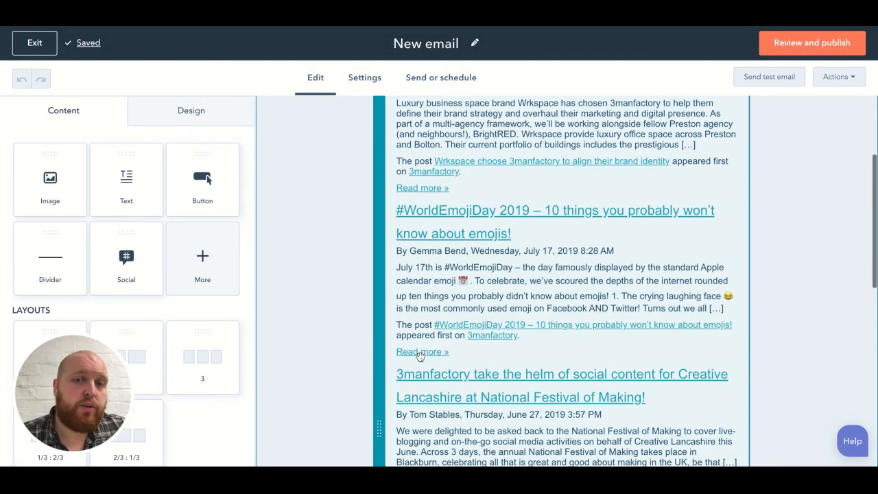
pyautogui.scroll(-4, 419, 357)
pyautogui.scroll(10, 420, 356)
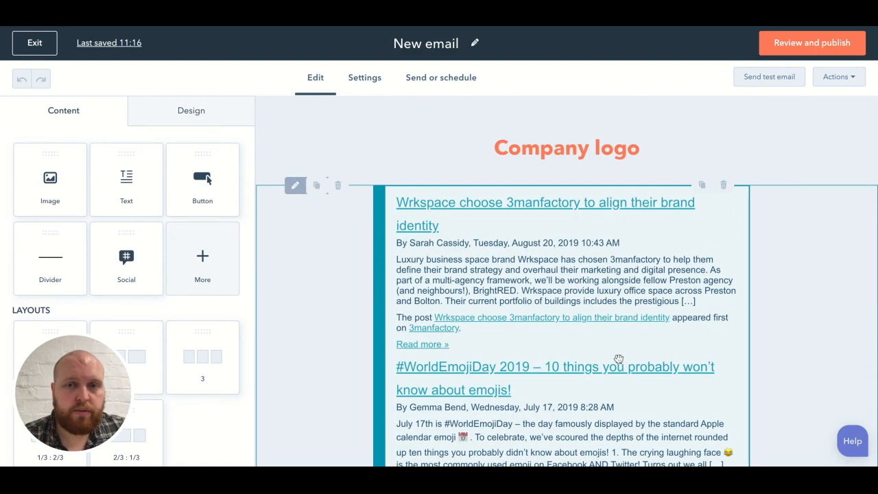
pyautogui.click(620, 359)
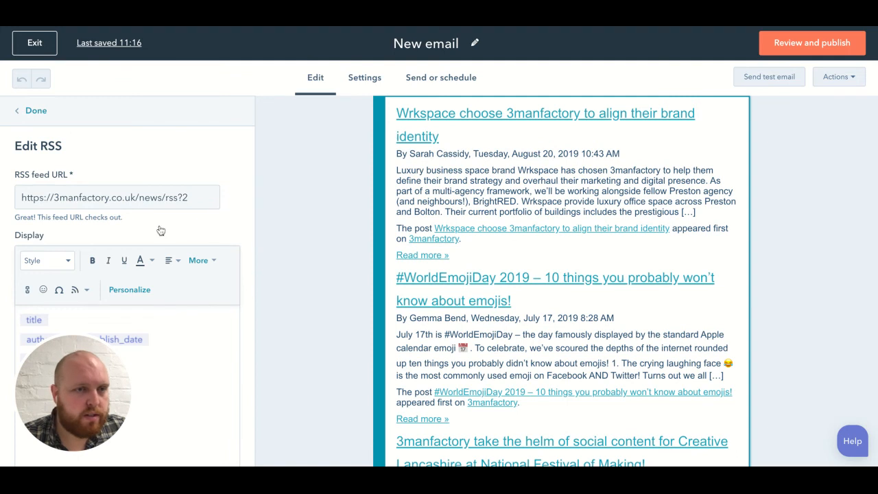
pyautogui.scroll(-5, 160, 229)
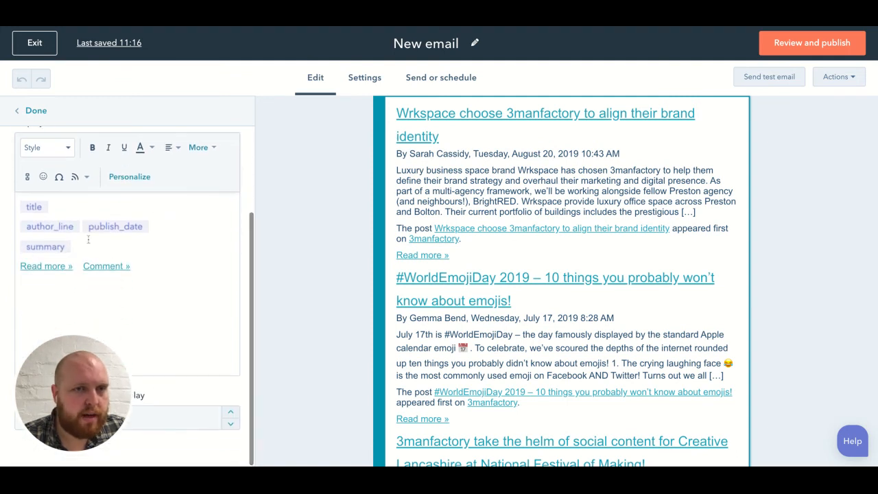
pyautogui.click(117, 229)
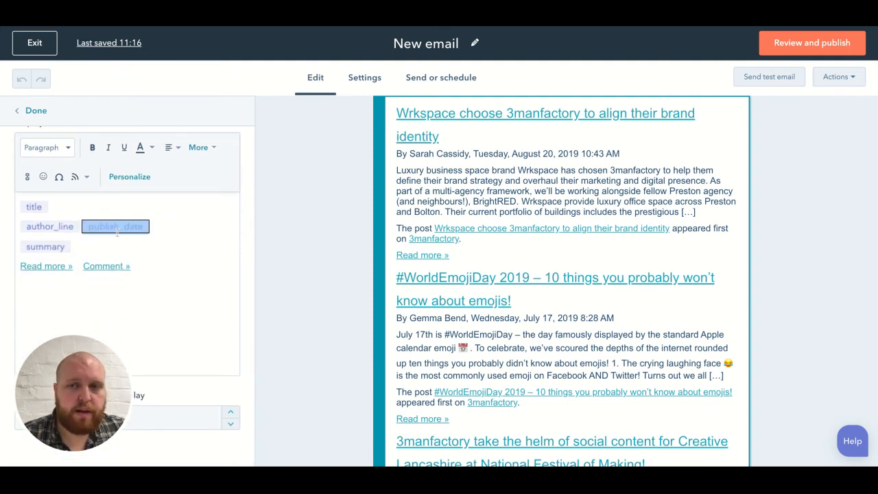
pyautogui.press('BackSpace')
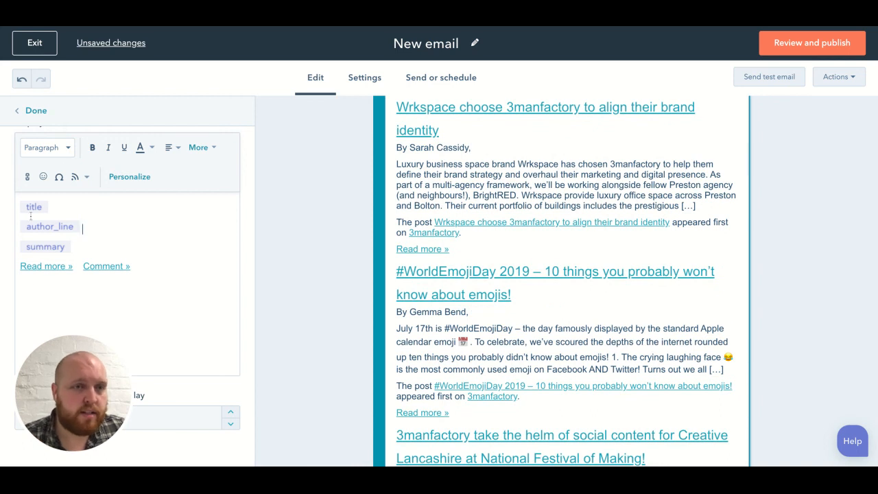
# - Try to remove the Comment link from the RSS display layout, and check the summary token
pyautogui.click(47, 247)
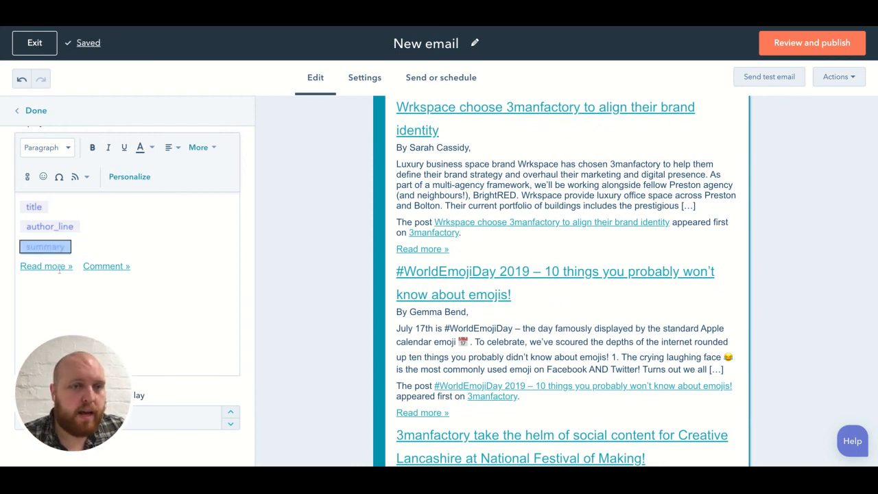
pyautogui.click(93, 267)
pyautogui.press('BackSpace')
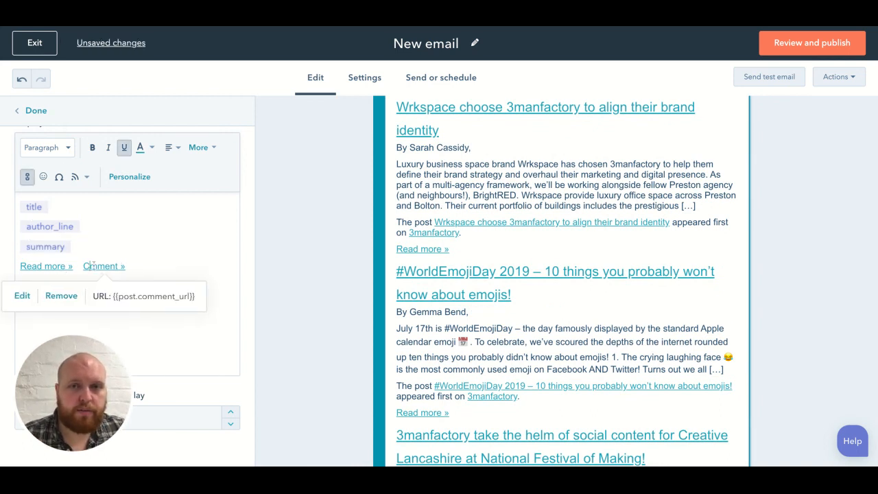
pyautogui.click(160, 253)
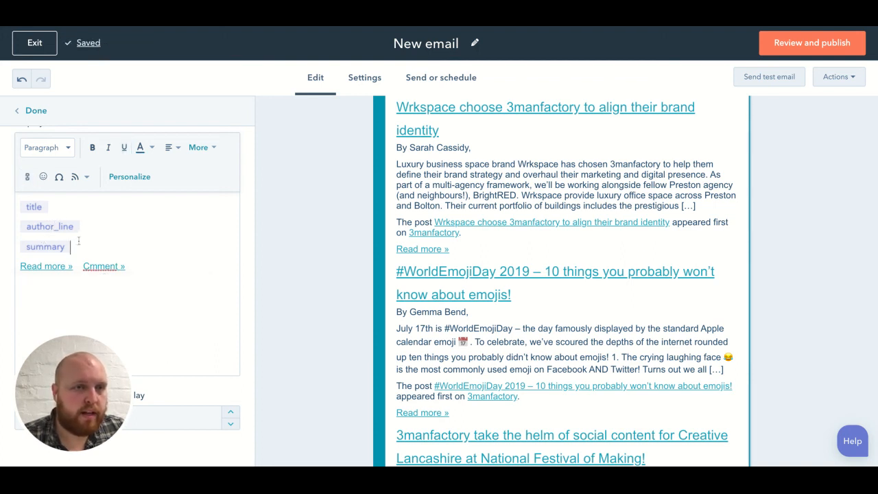
pyautogui.click(45, 246)
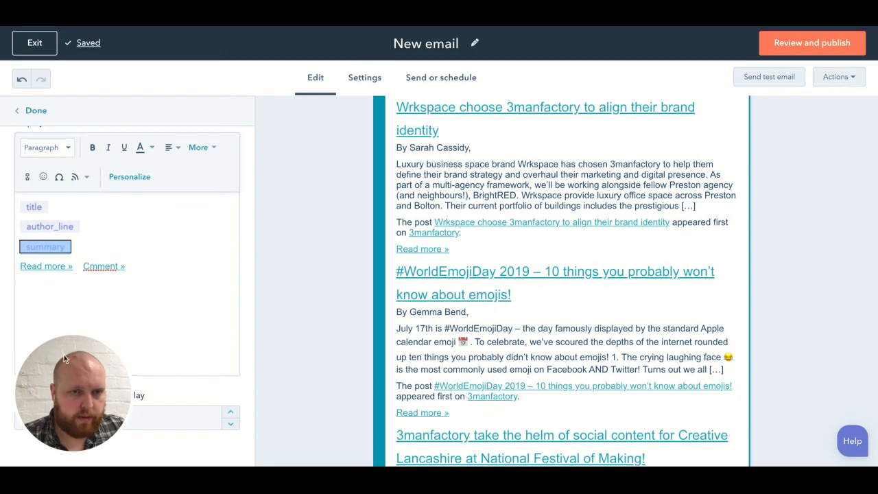
pyautogui.click(144, 295)
# - Limit the RSS block to displaying a maximum of 1 post
pyautogui.scroll(2, 147, 295)
pyautogui.scroll(-2, 147, 296)
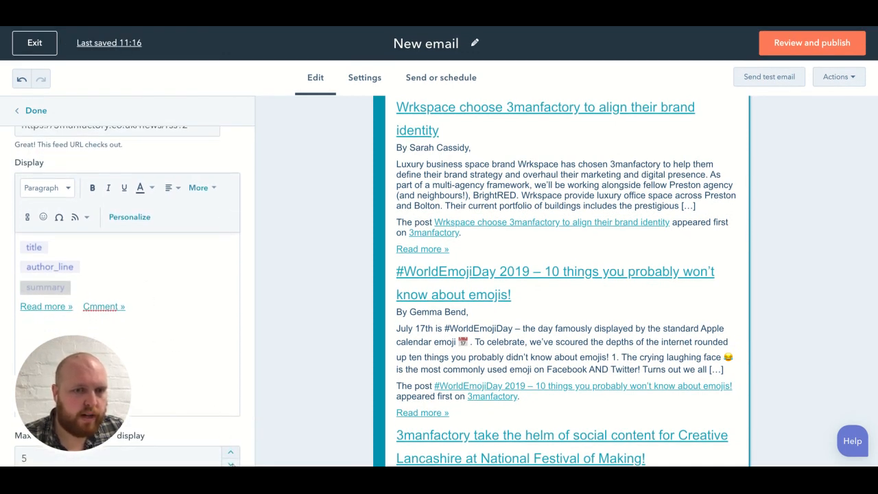
pyautogui.click(232, 463)
pyautogui.click(232, 464)
pyautogui.click(232, 464)
pyautogui.click(232, 464)
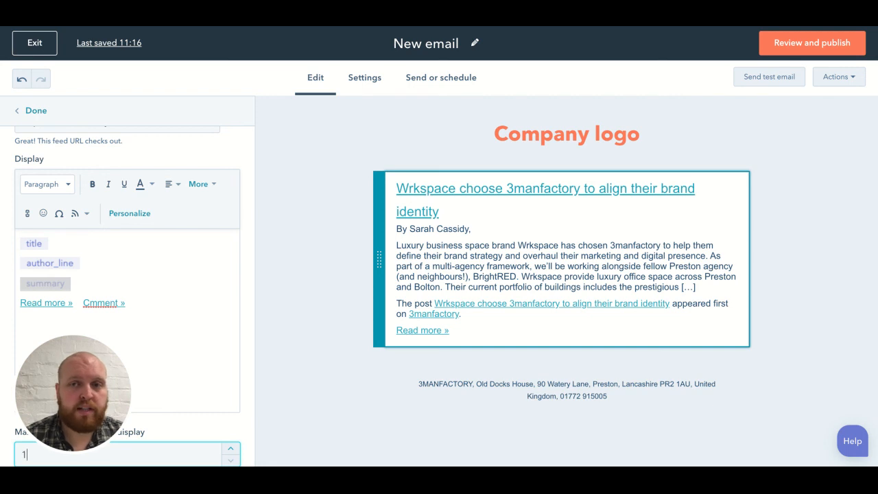
# - Review the RSS email's settings and its recipient and sending schedule options, and exit to the email list
pyautogui.click(370, 92)
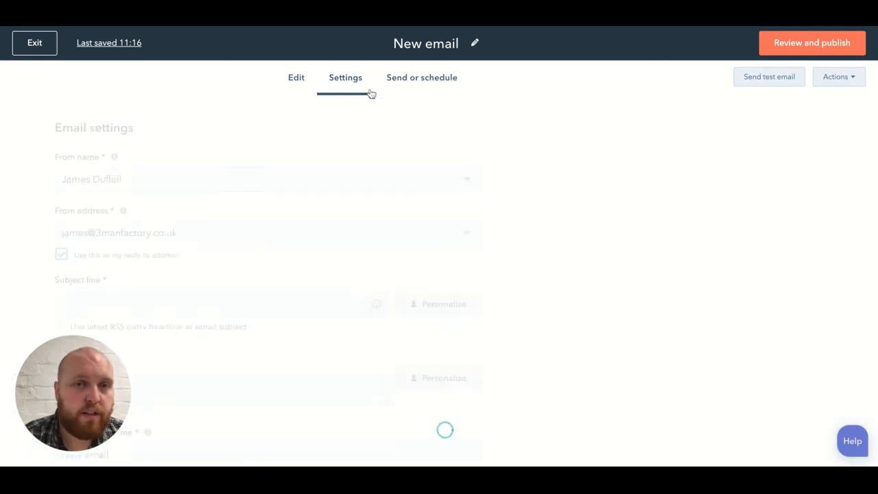
pyautogui.click(450, 86)
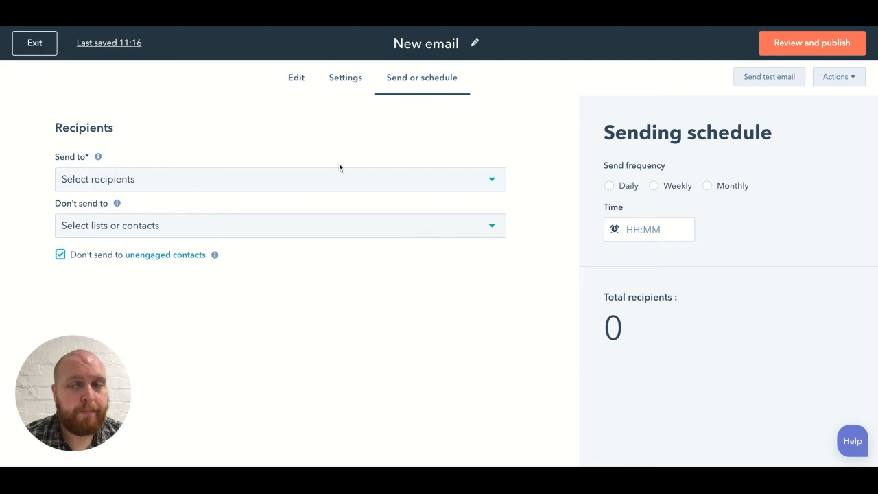
pyautogui.click(31, 52)
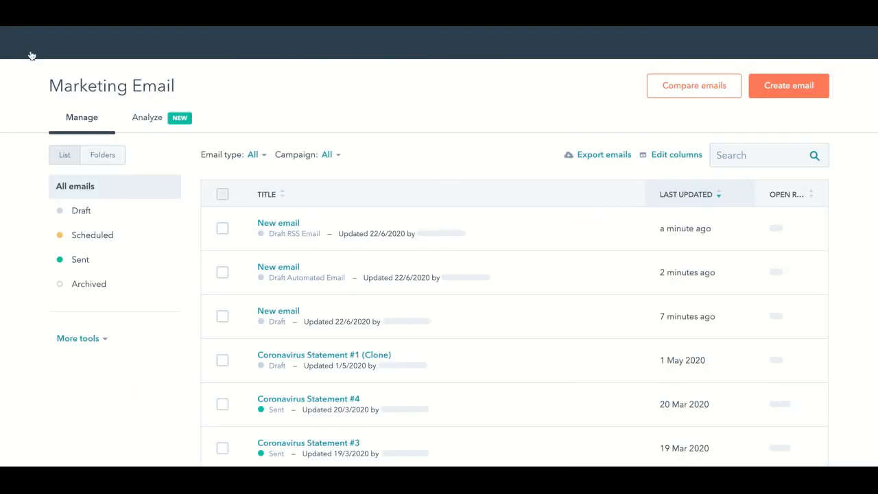